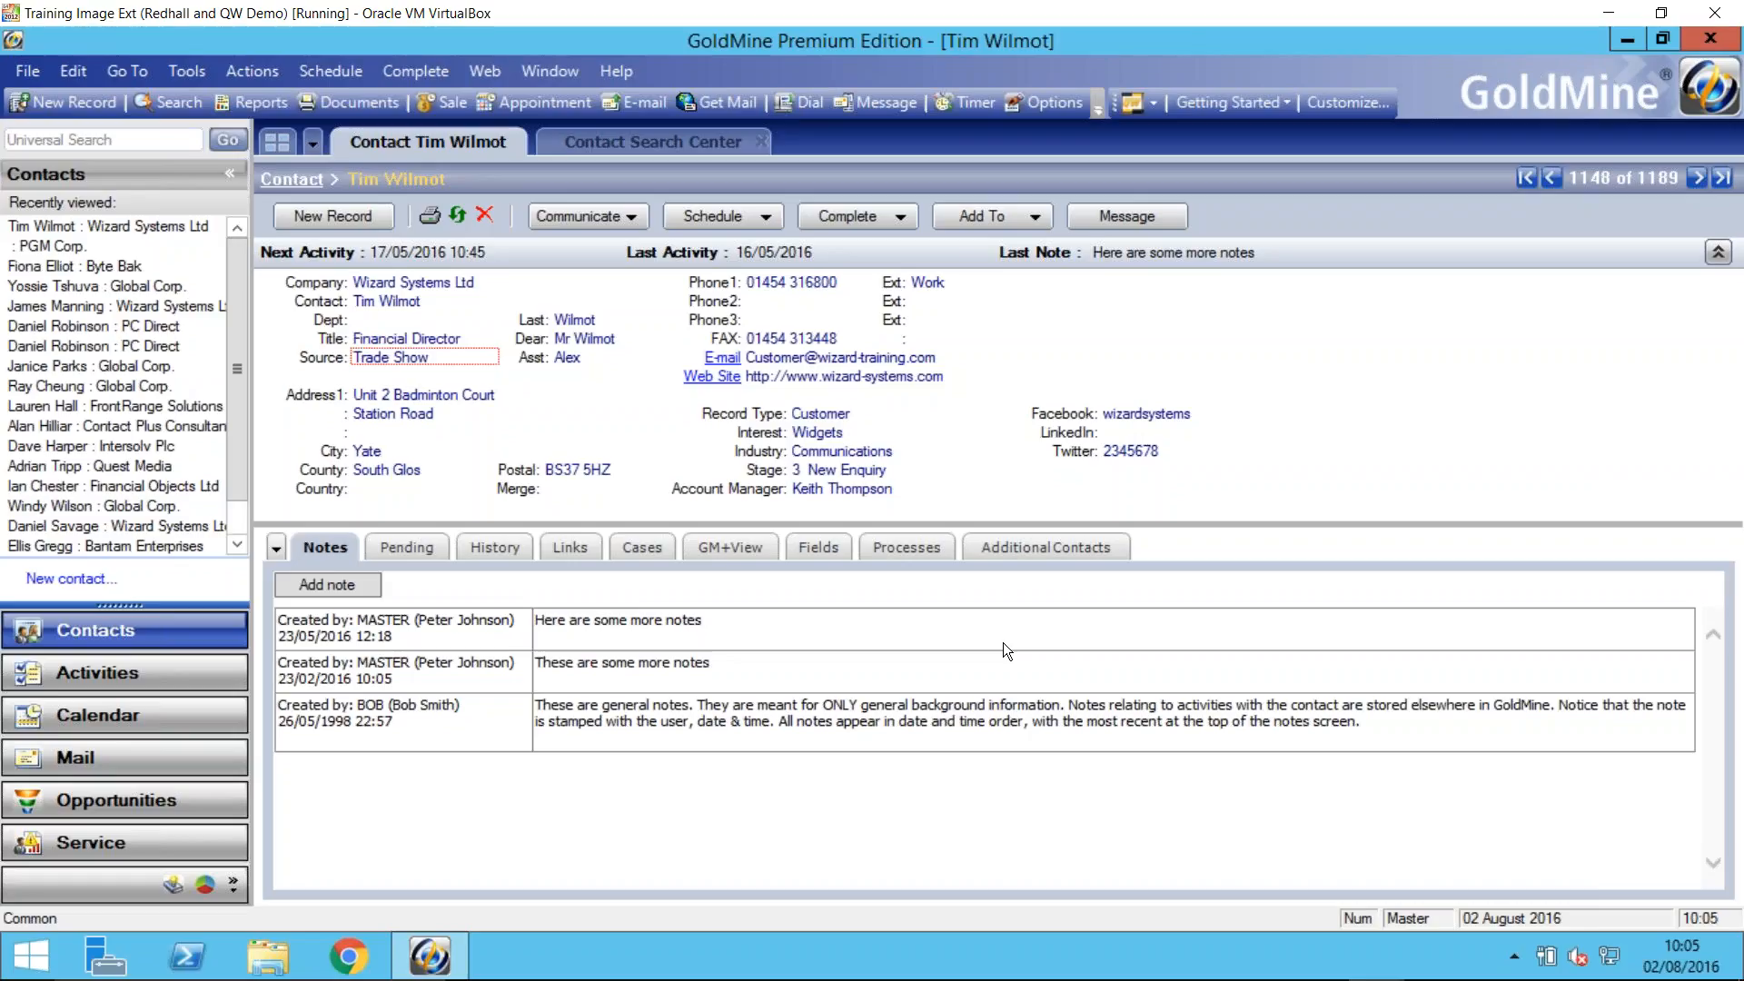
- Look up the duplicated contact by name in the contact search and tag both PC Direct records, starting with the second one listed
double_click(328, 300)
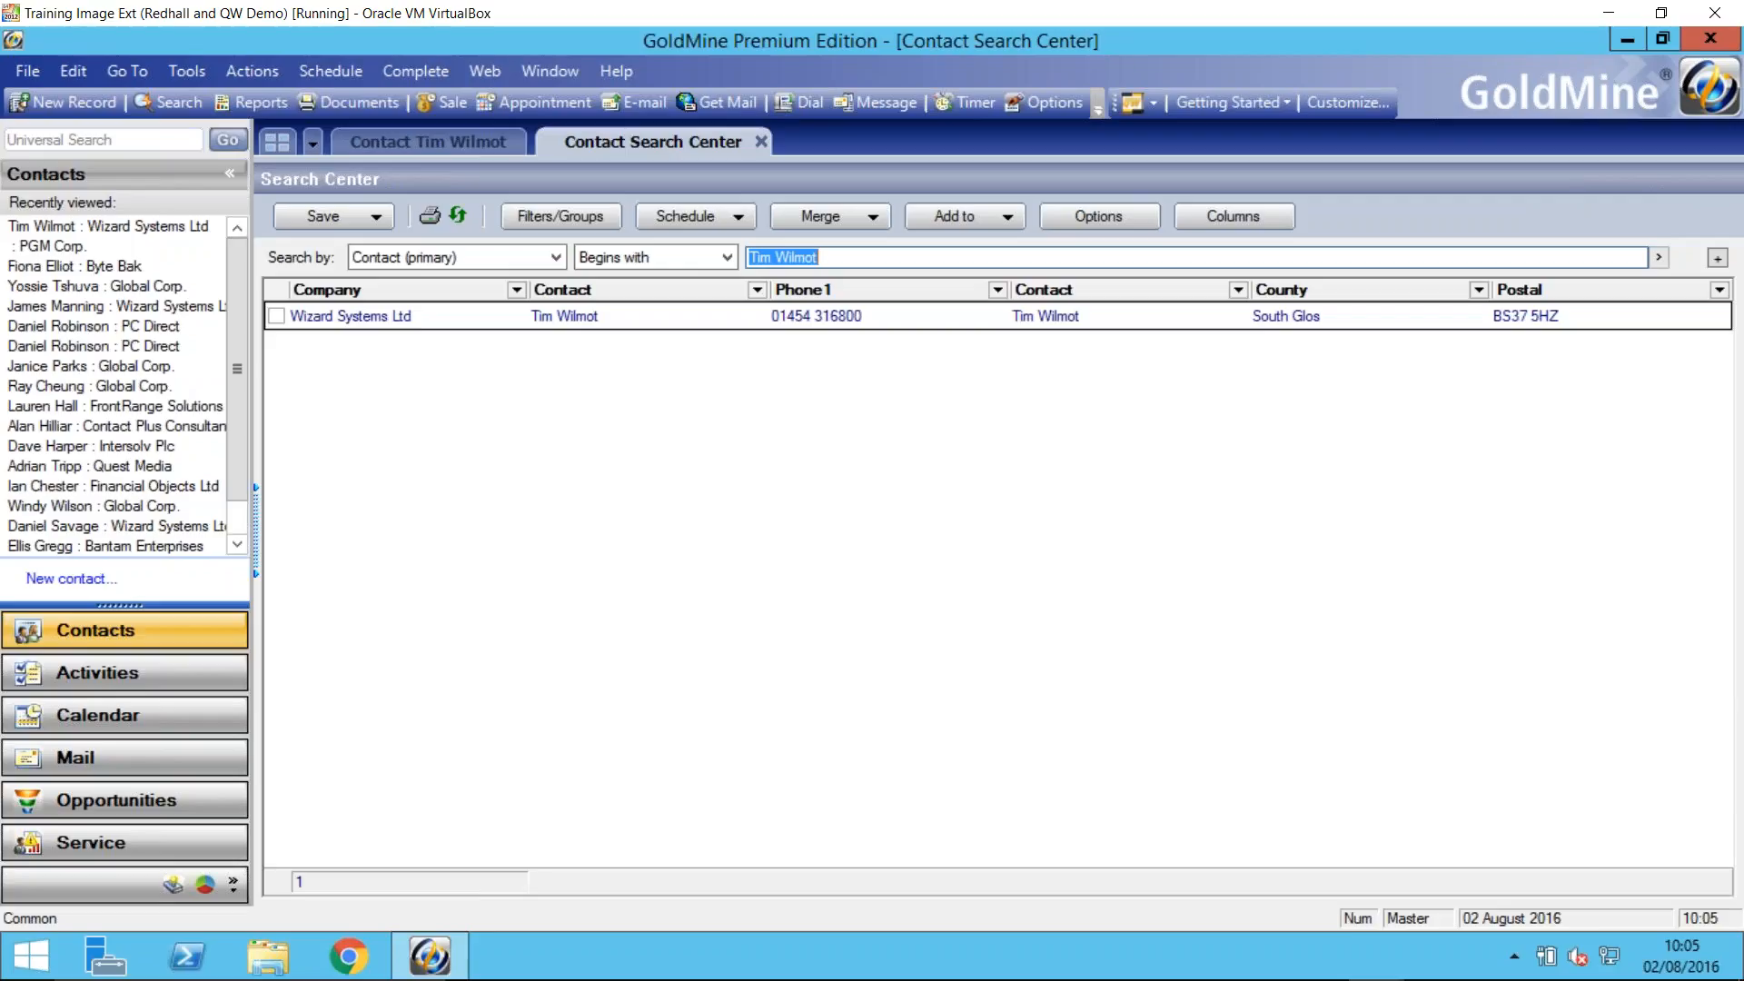
text(dan)
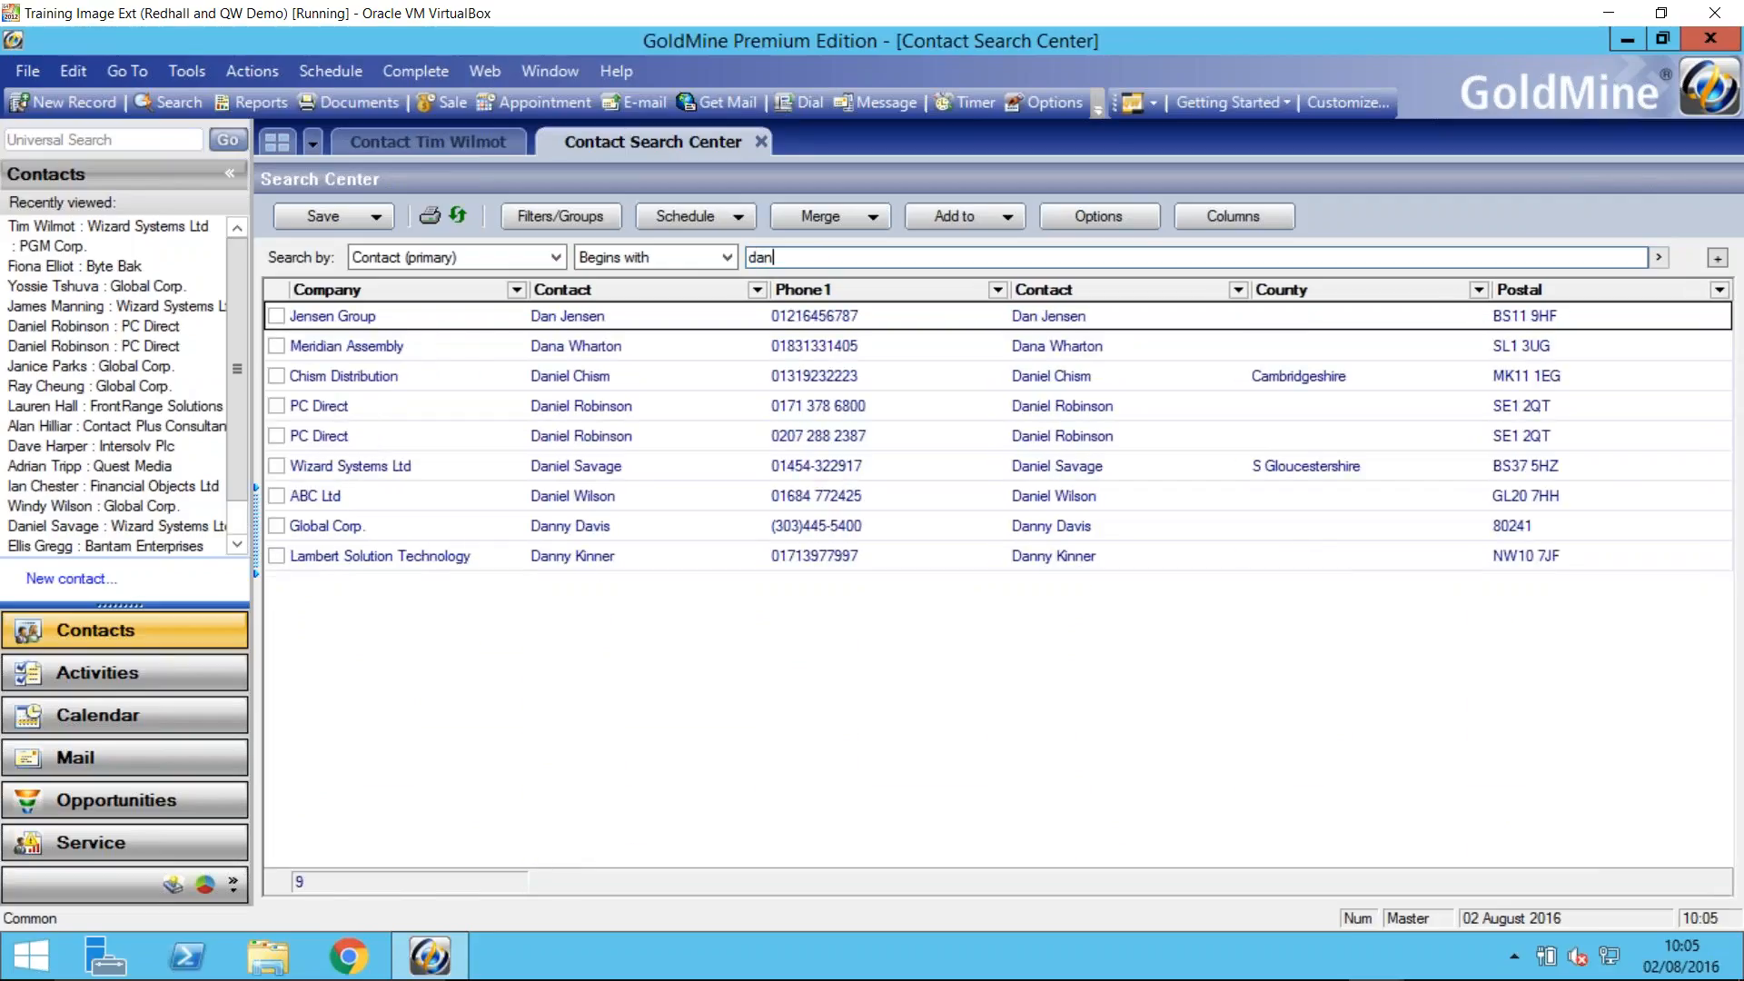
text(iel r)
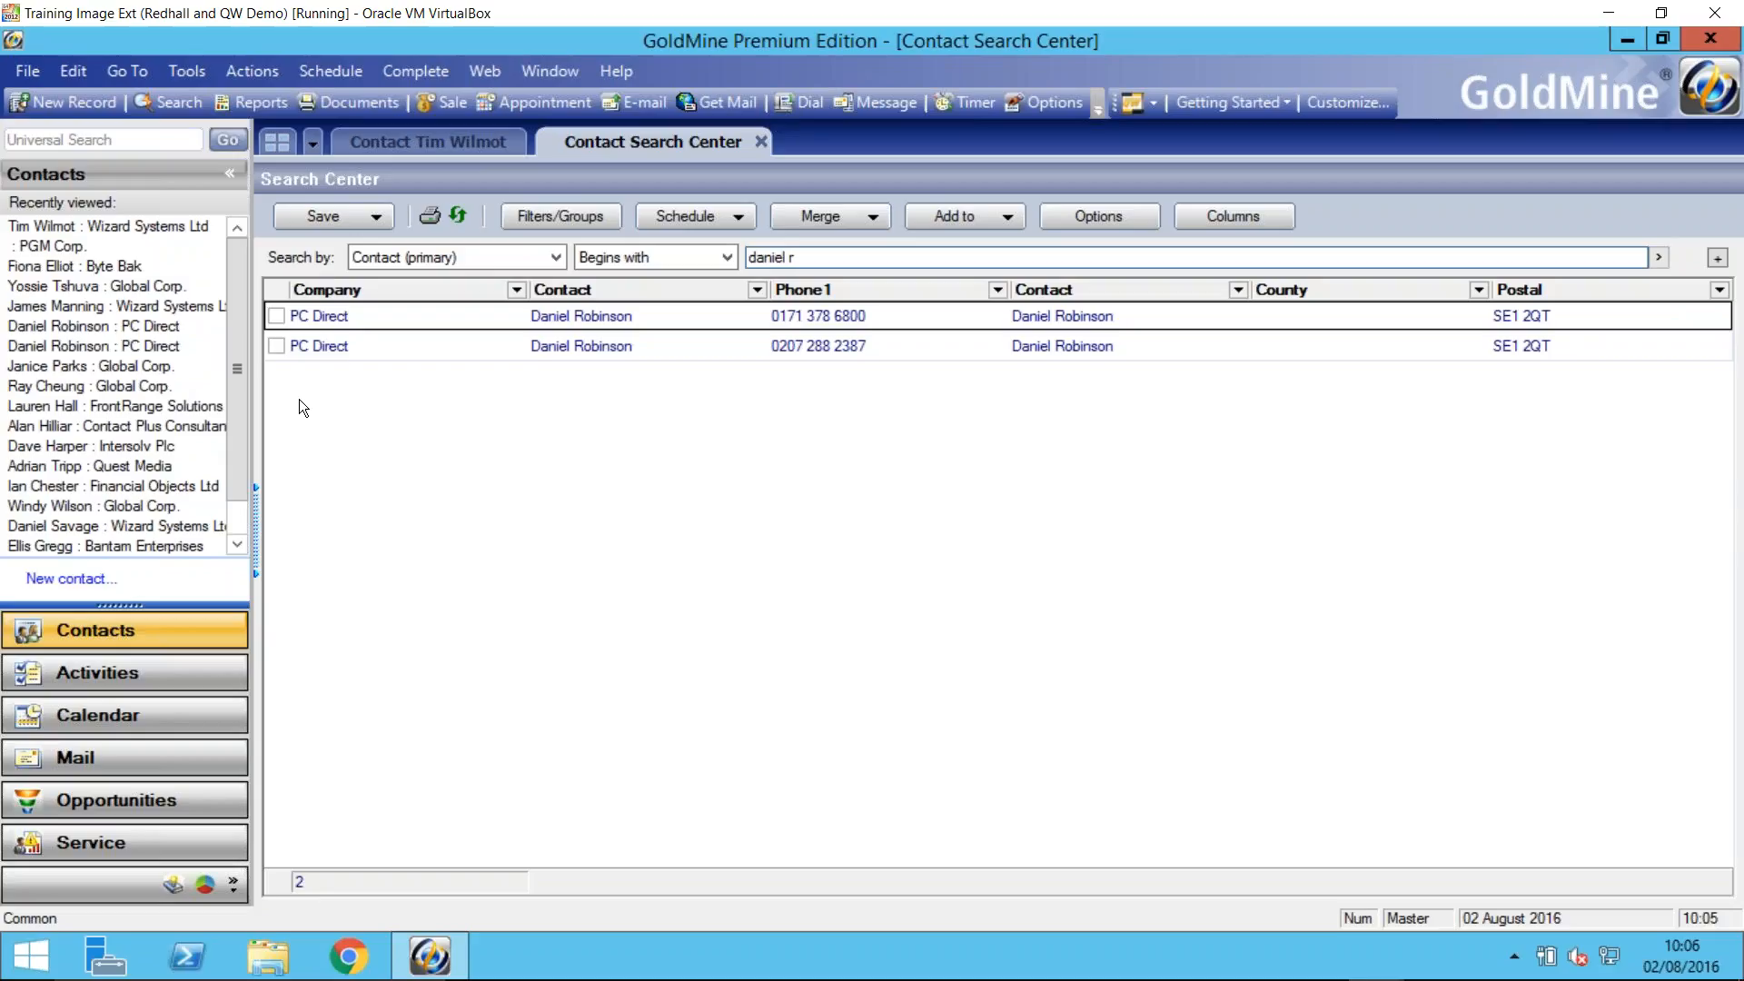
click(276, 346)
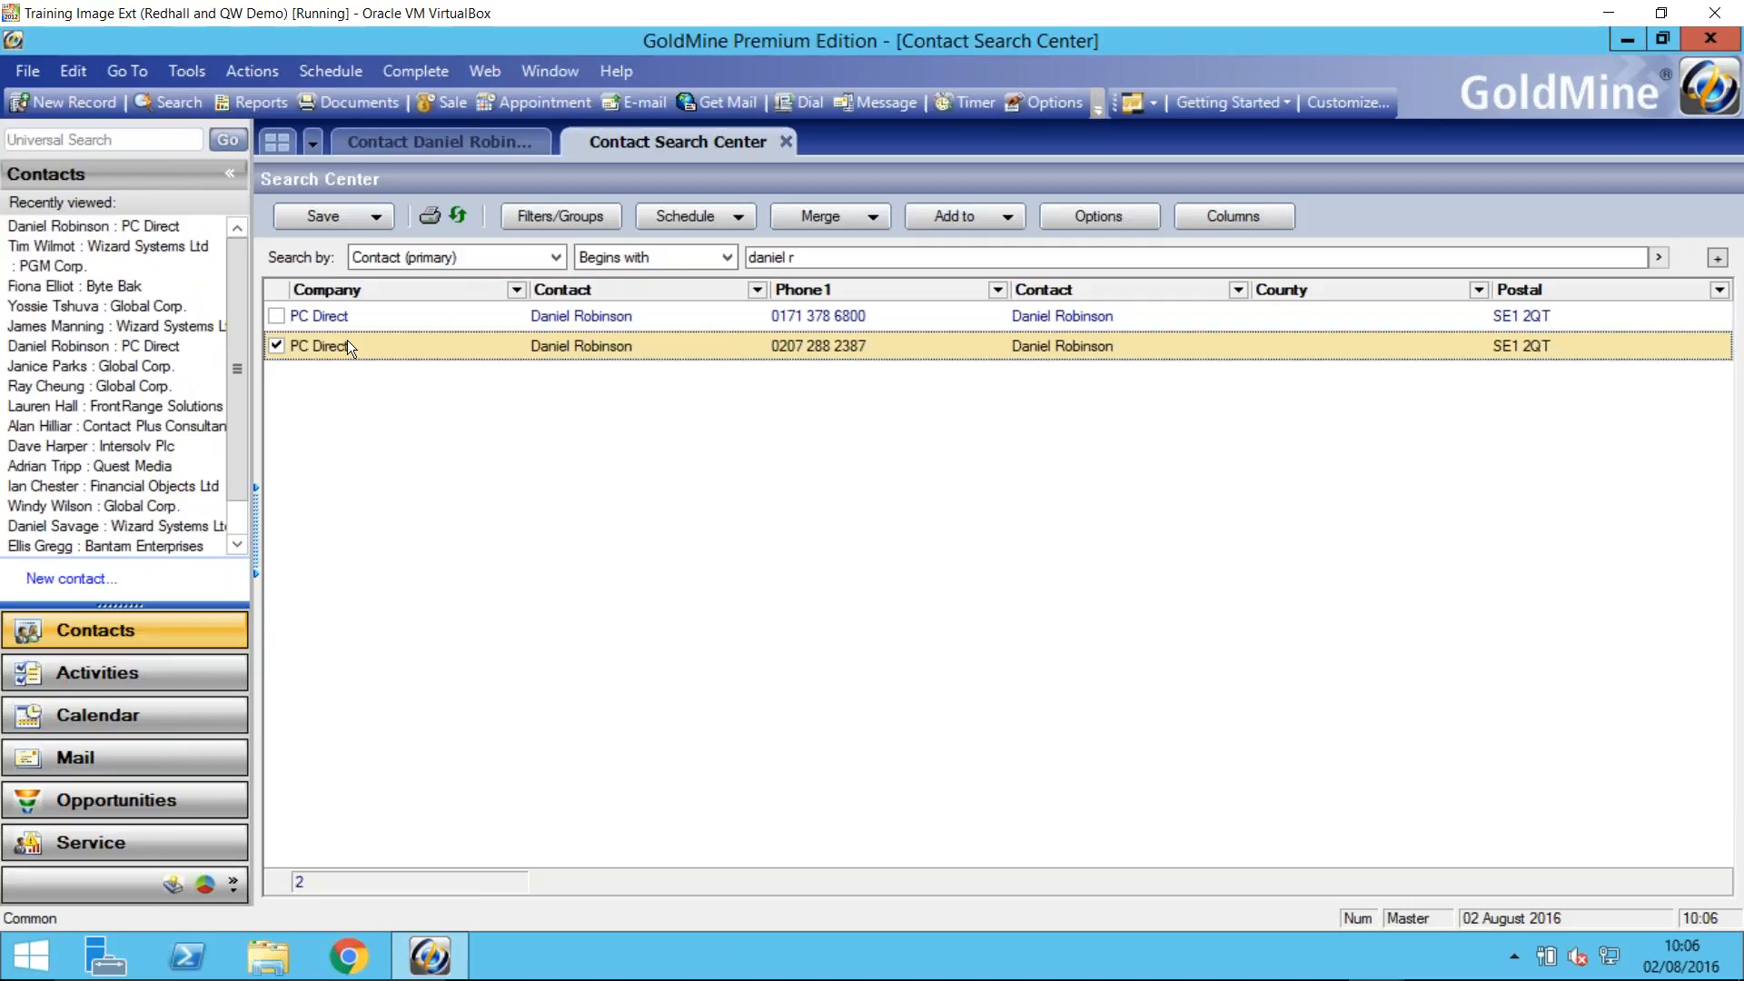
click(276, 316)
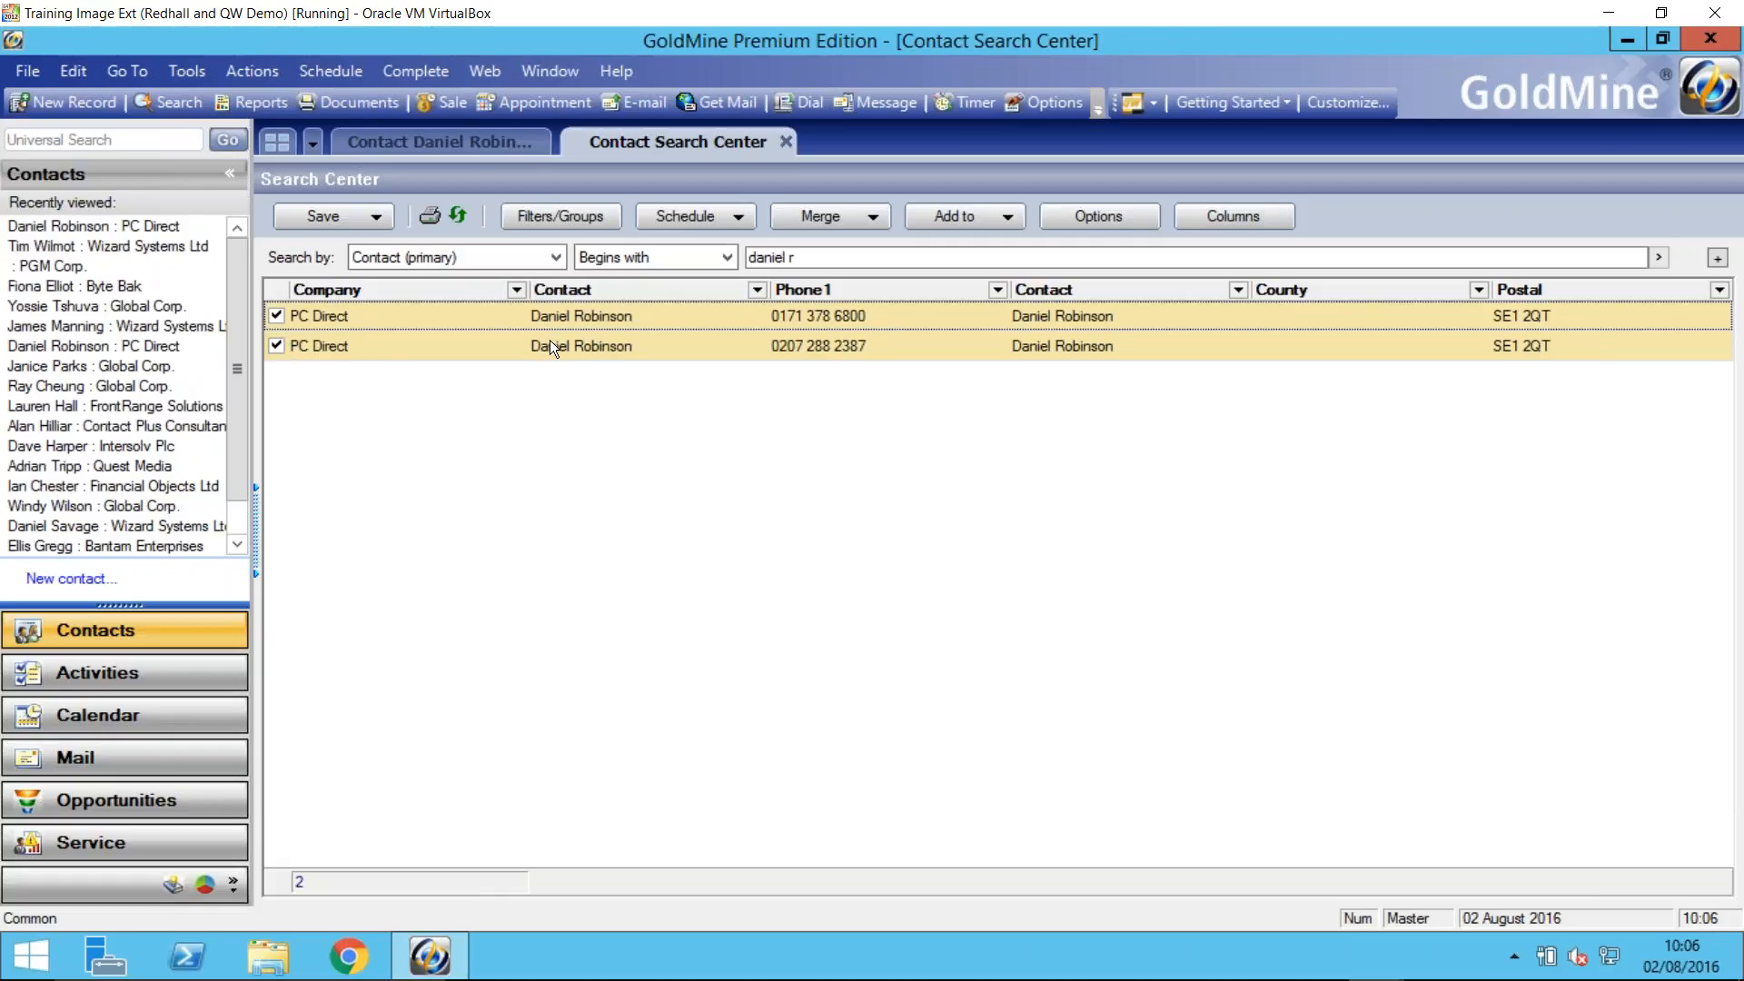
- Merge the two tagged PC Direct contact records into the one tagged first and confirm the merge
click(187, 71)
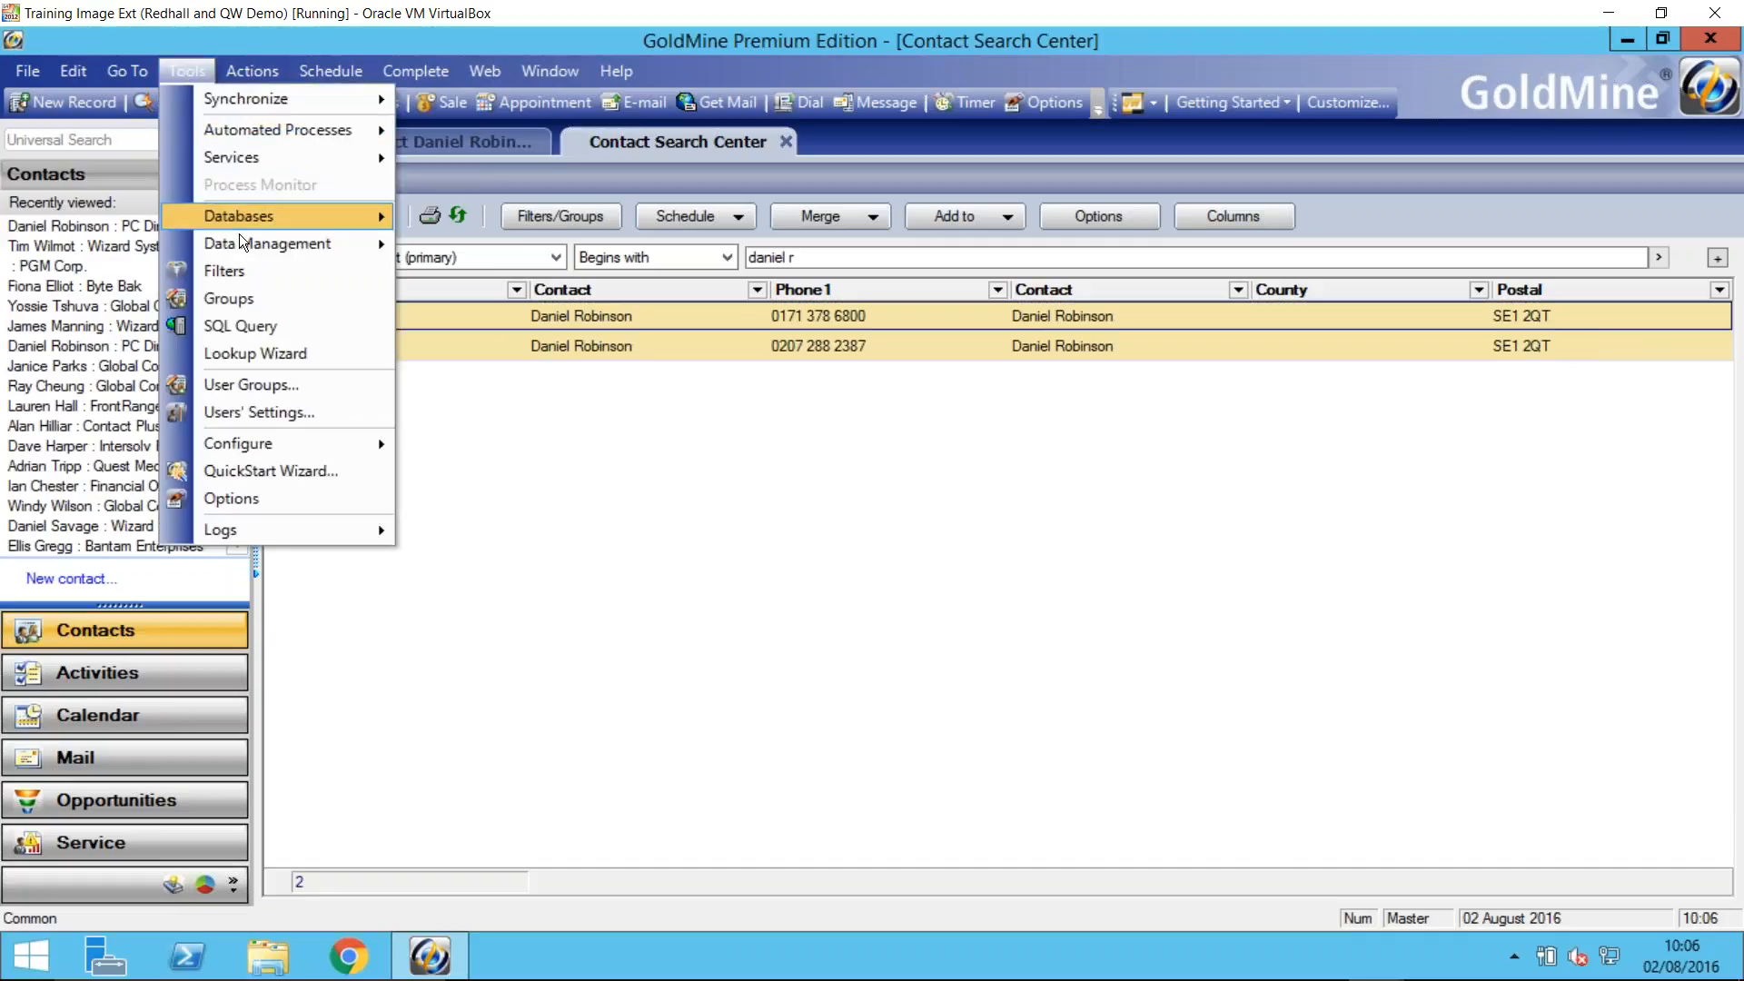
mouse_move(244, 245)
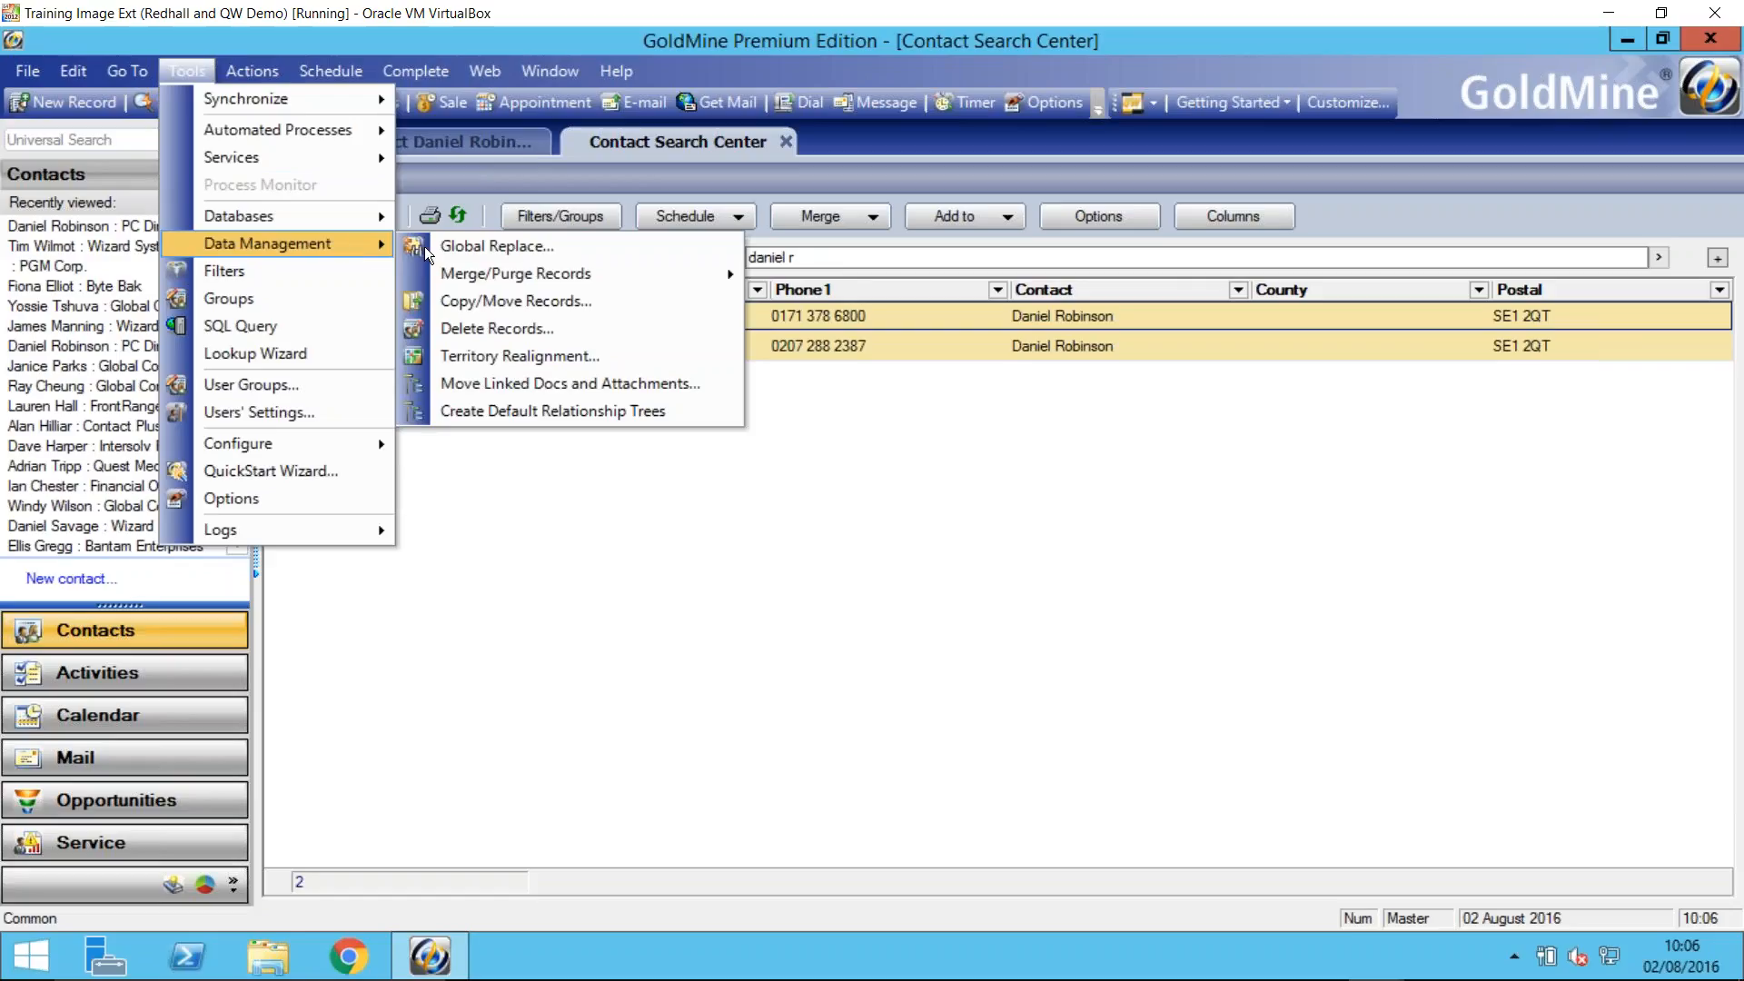
mouse_move(463, 275)
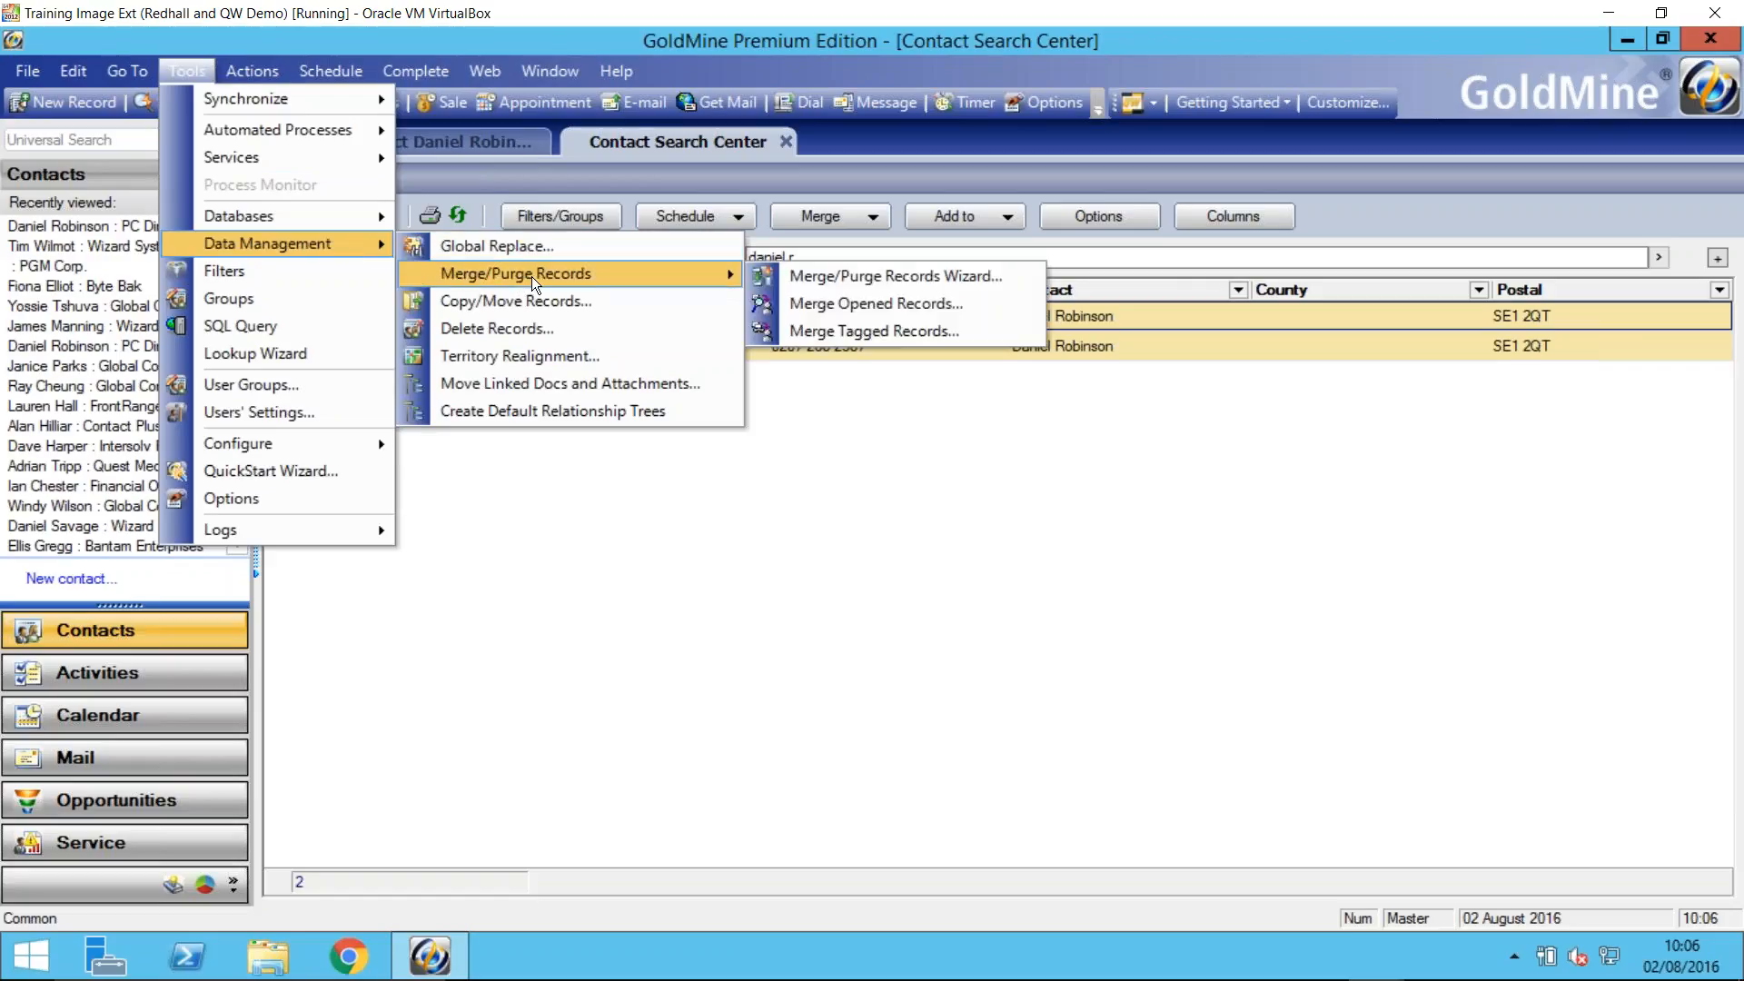
click(840, 333)
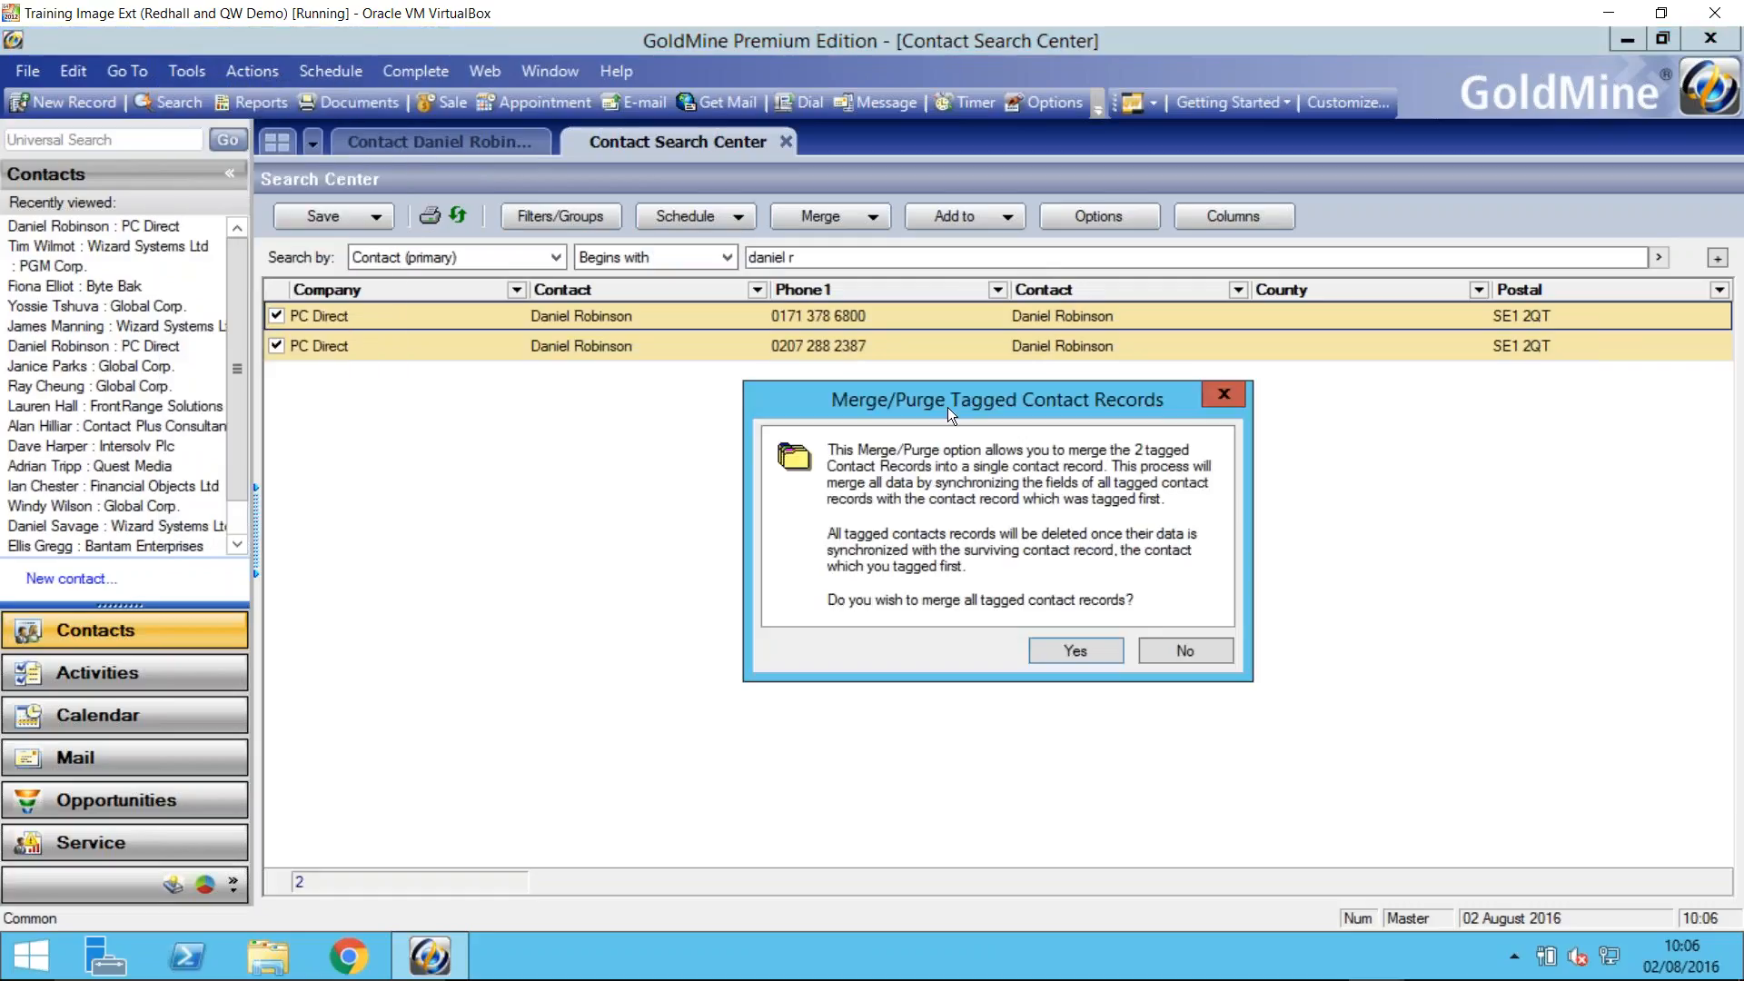
drag(947, 407, 885, 352)
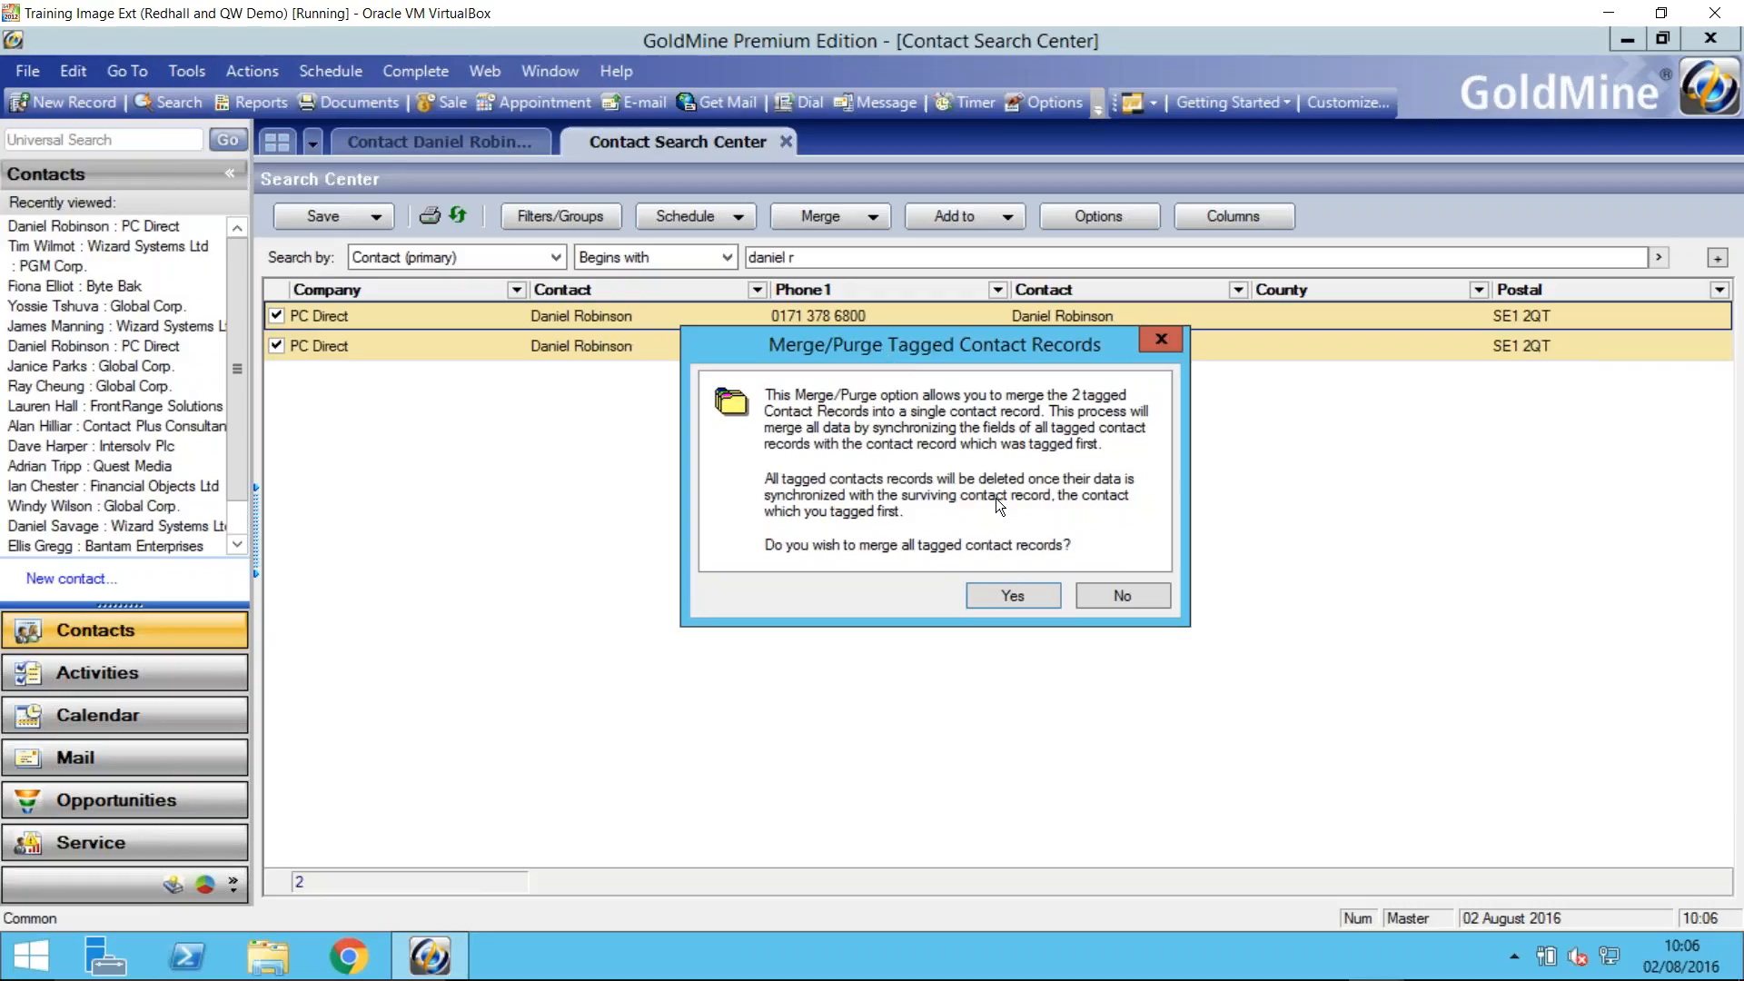
click(1011, 599)
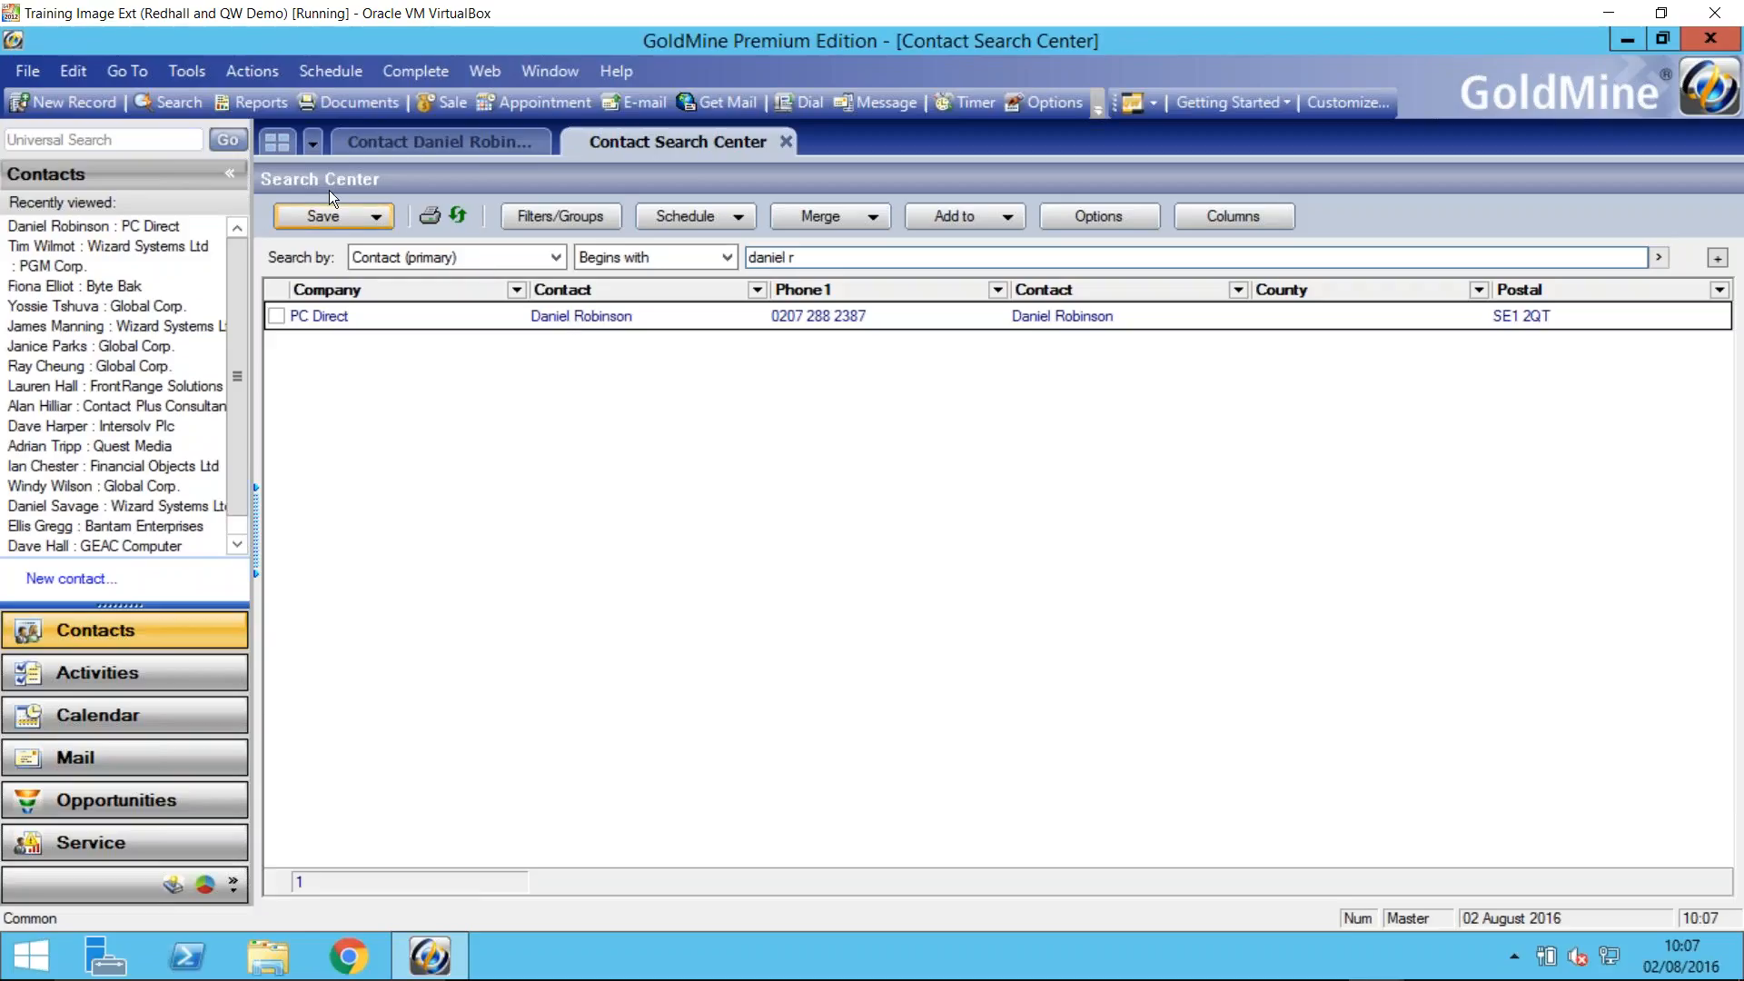
- Start the Merge/Purge Records Wizard, accept the backup caution and choose to merge using new criteria
click(188, 74)
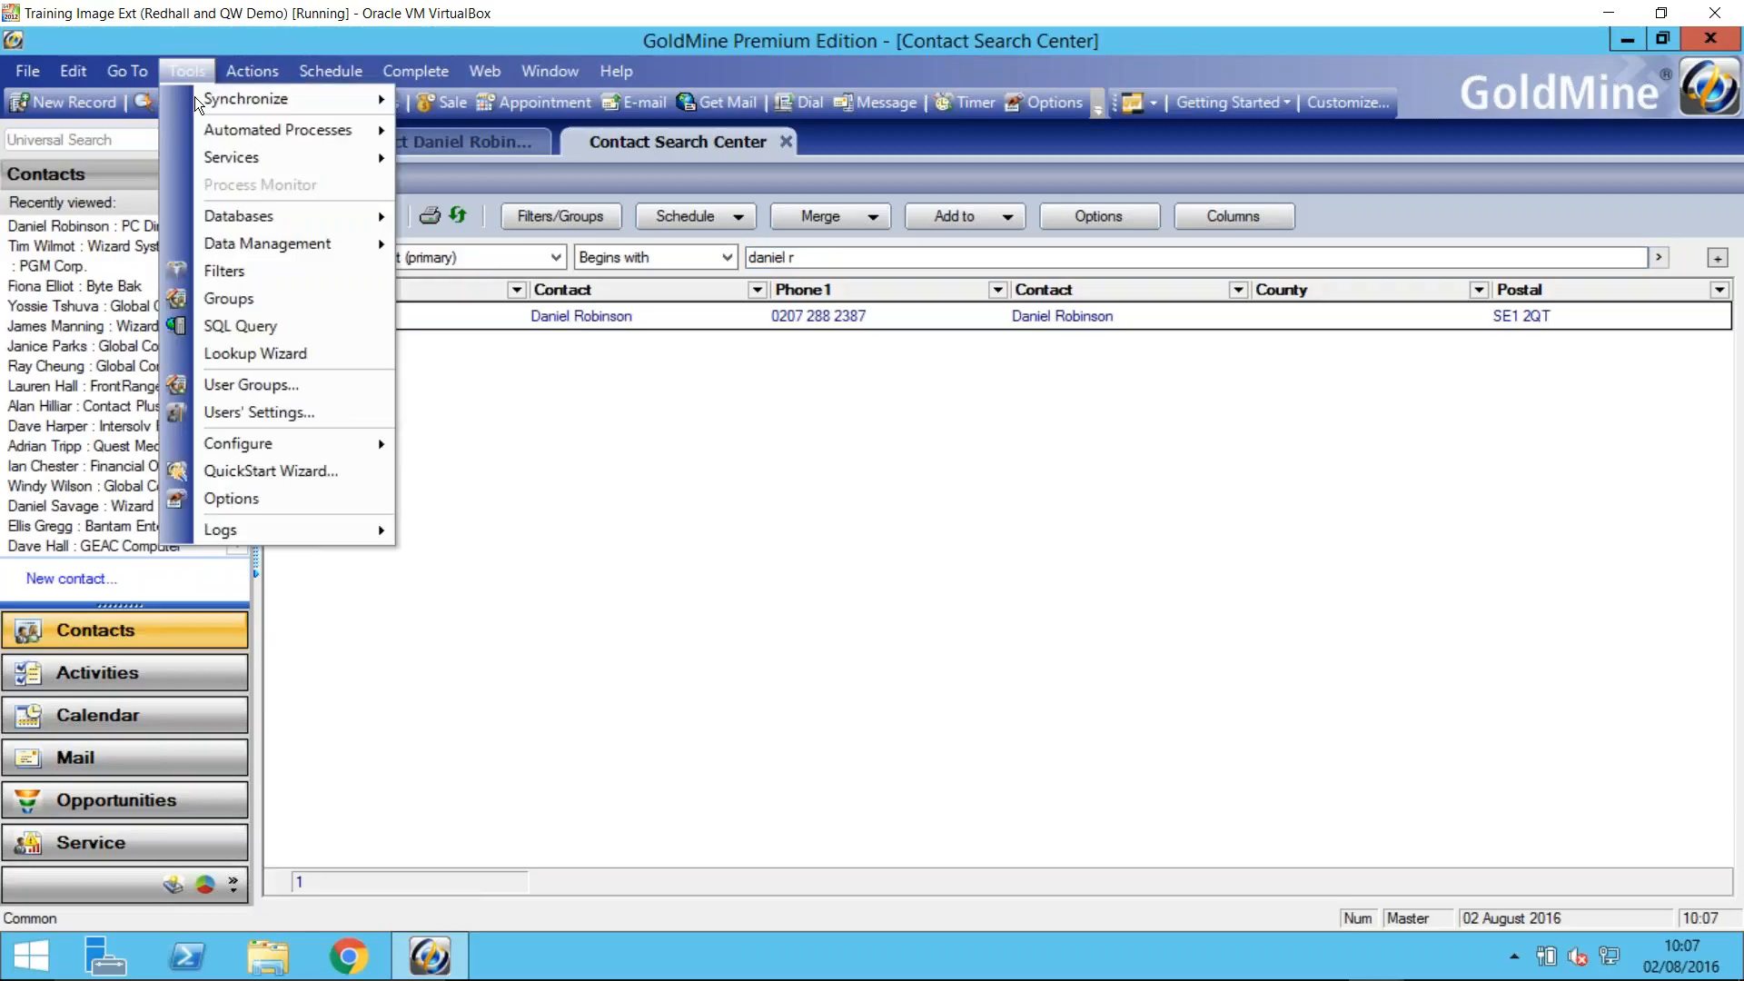
mouse_move(253, 248)
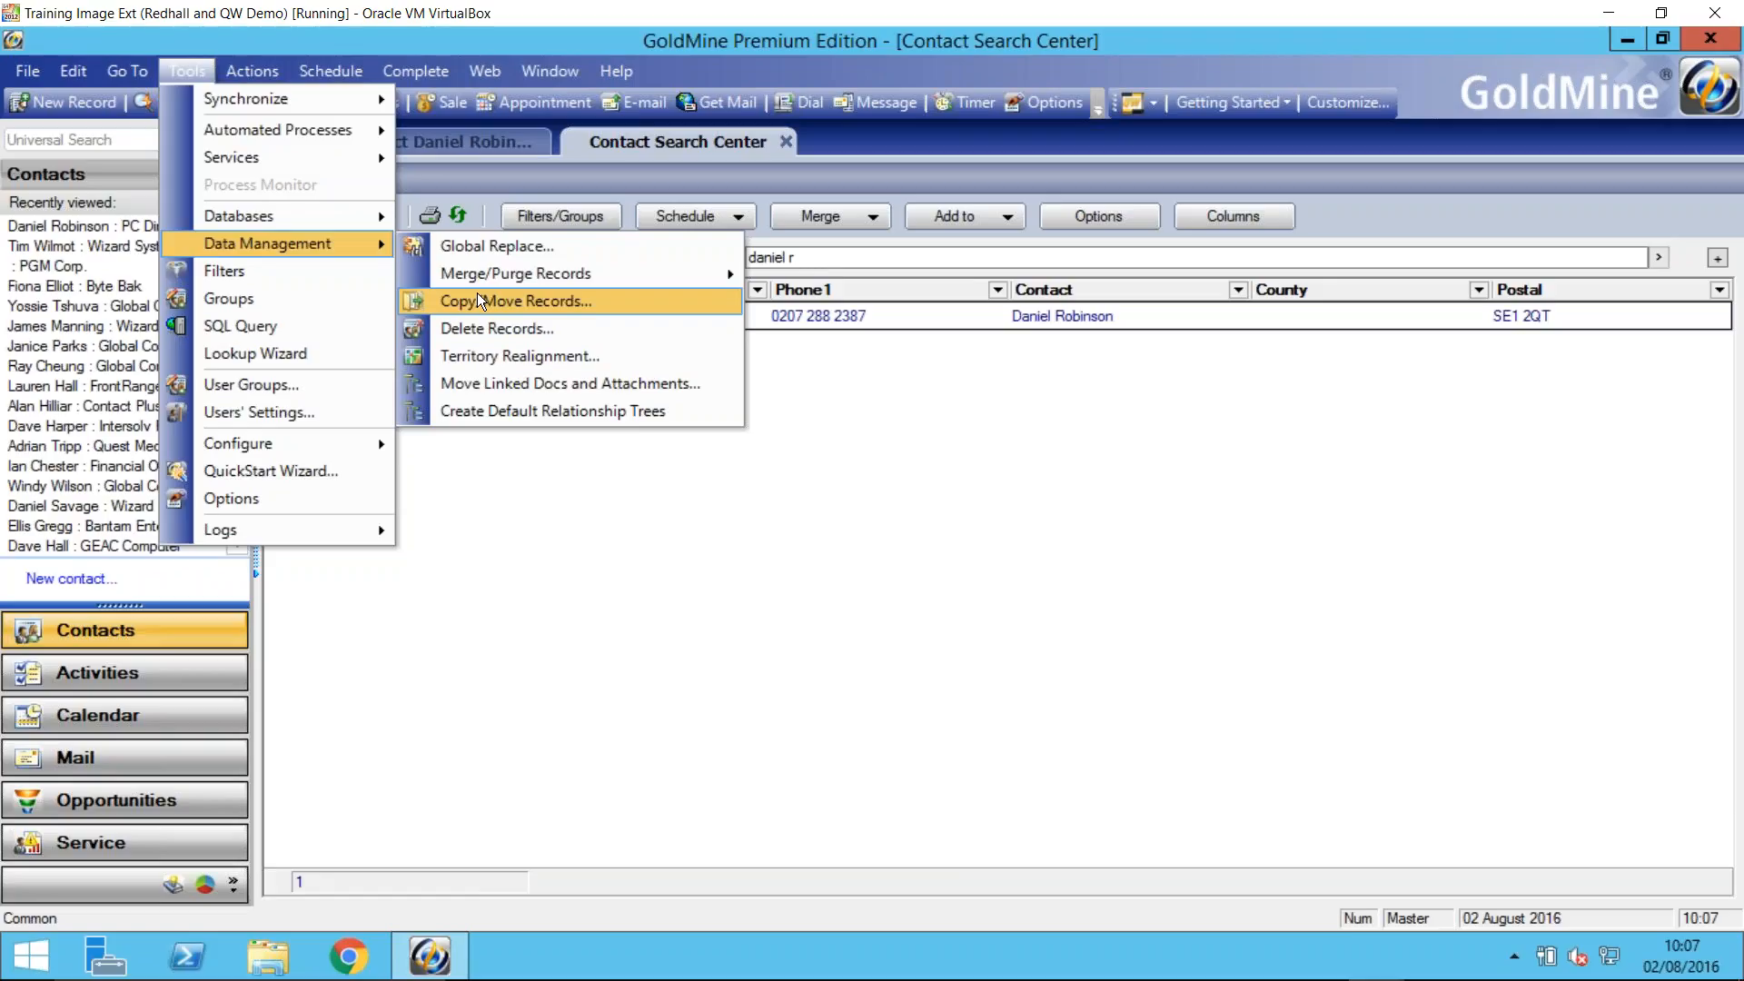
mouse_move(492, 276)
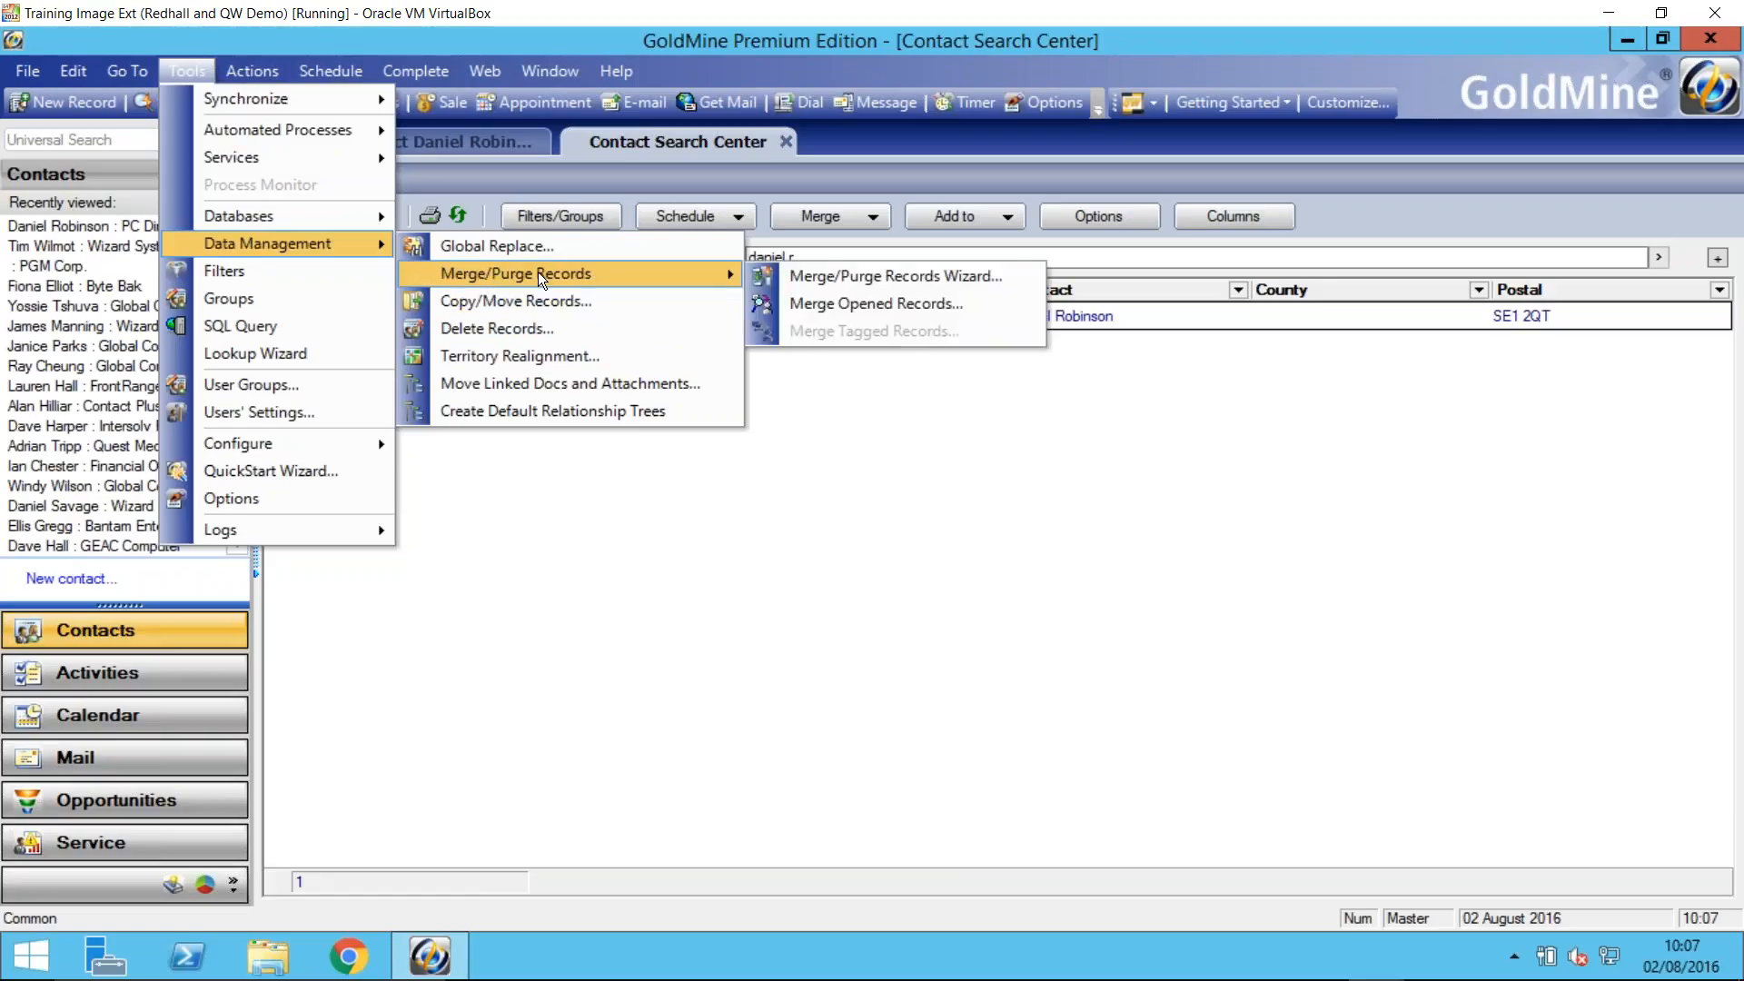
click(863, 277)
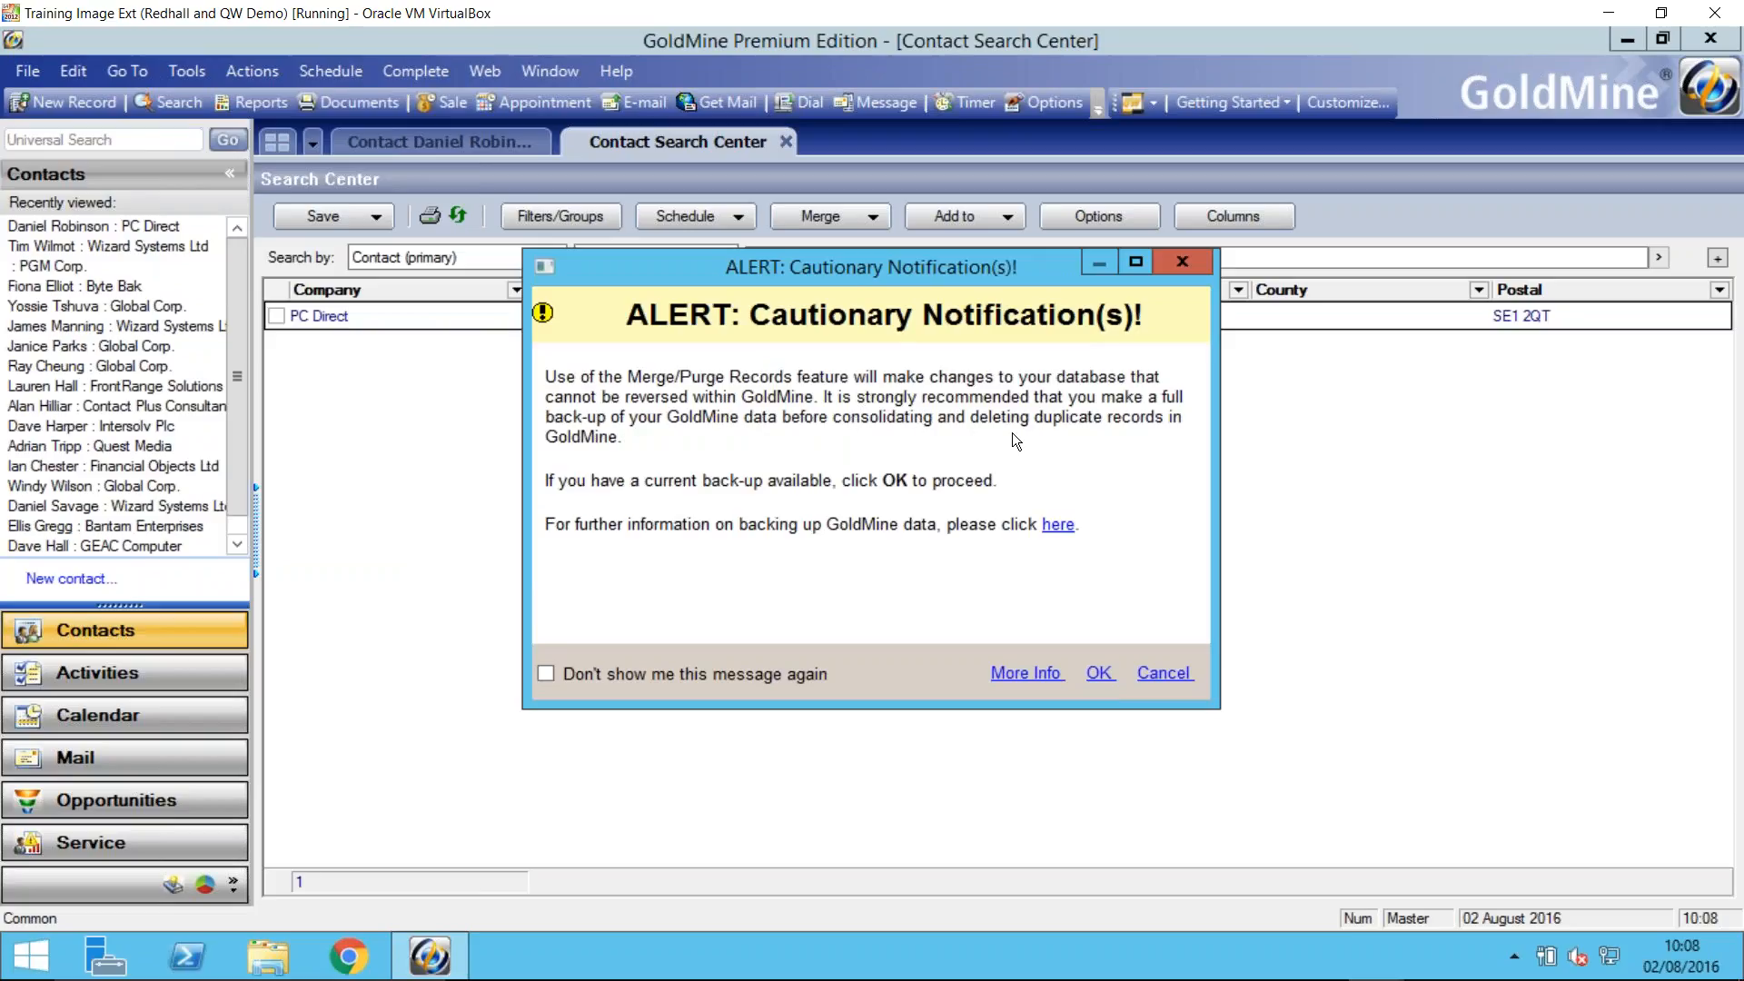
click(1100, 673)
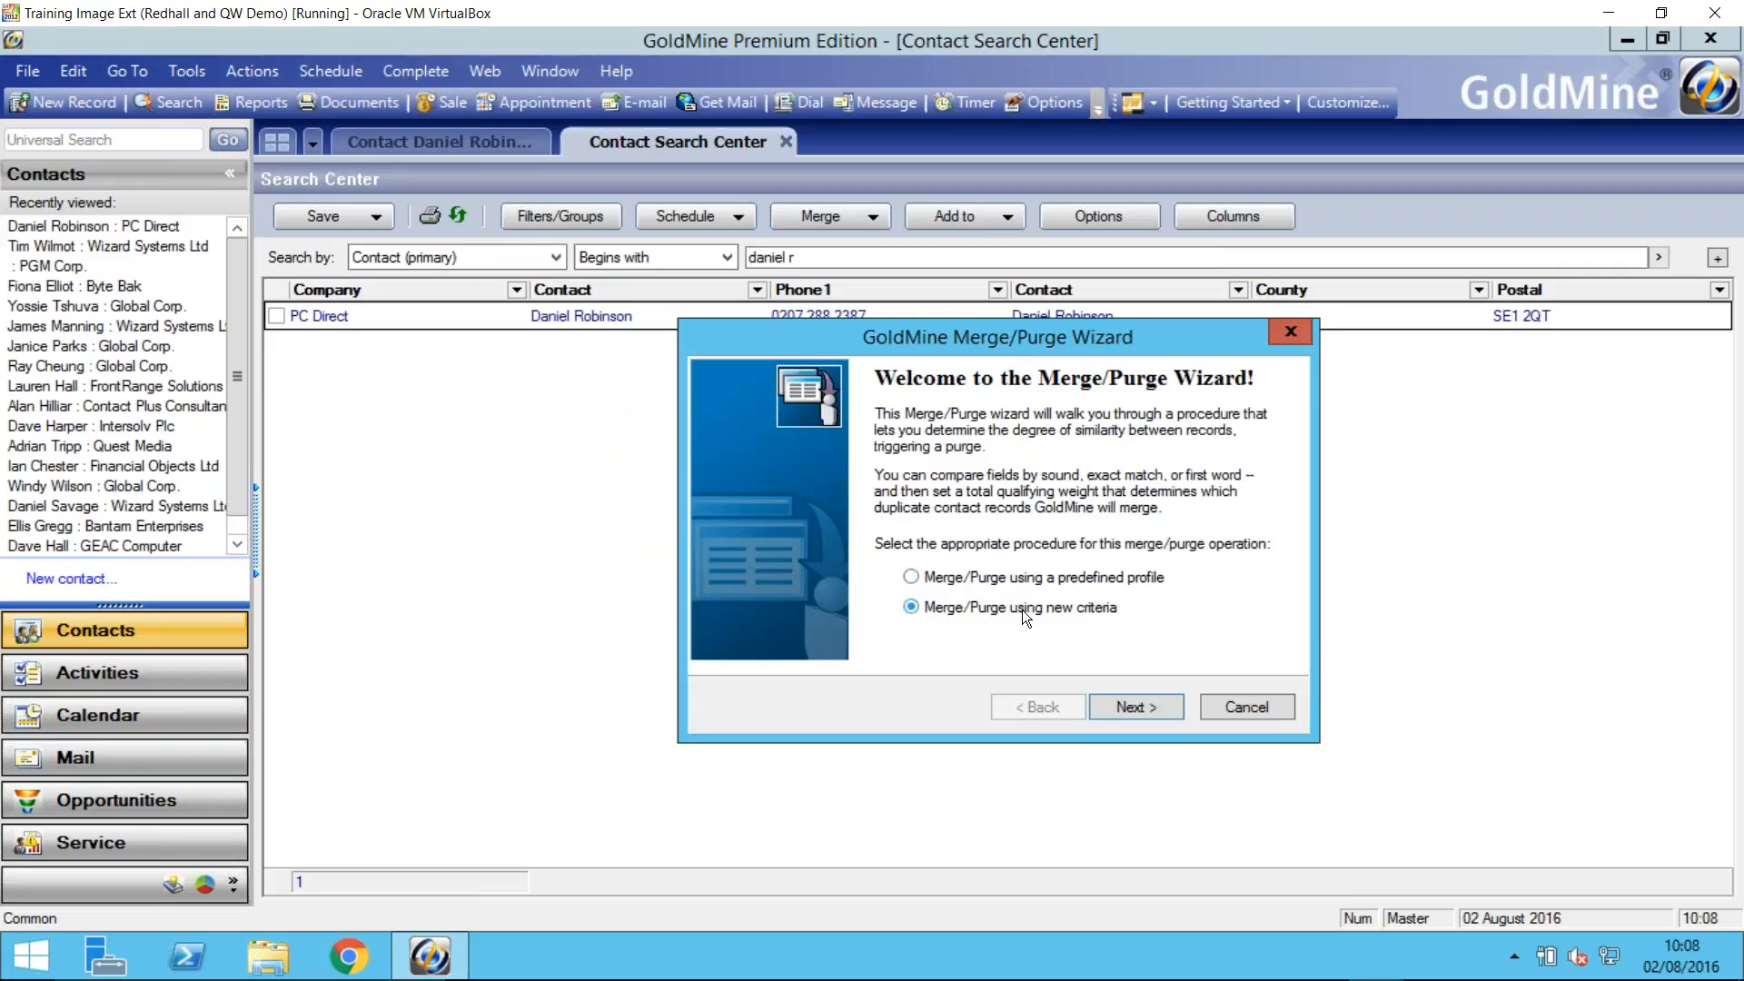
click(1124, 709)
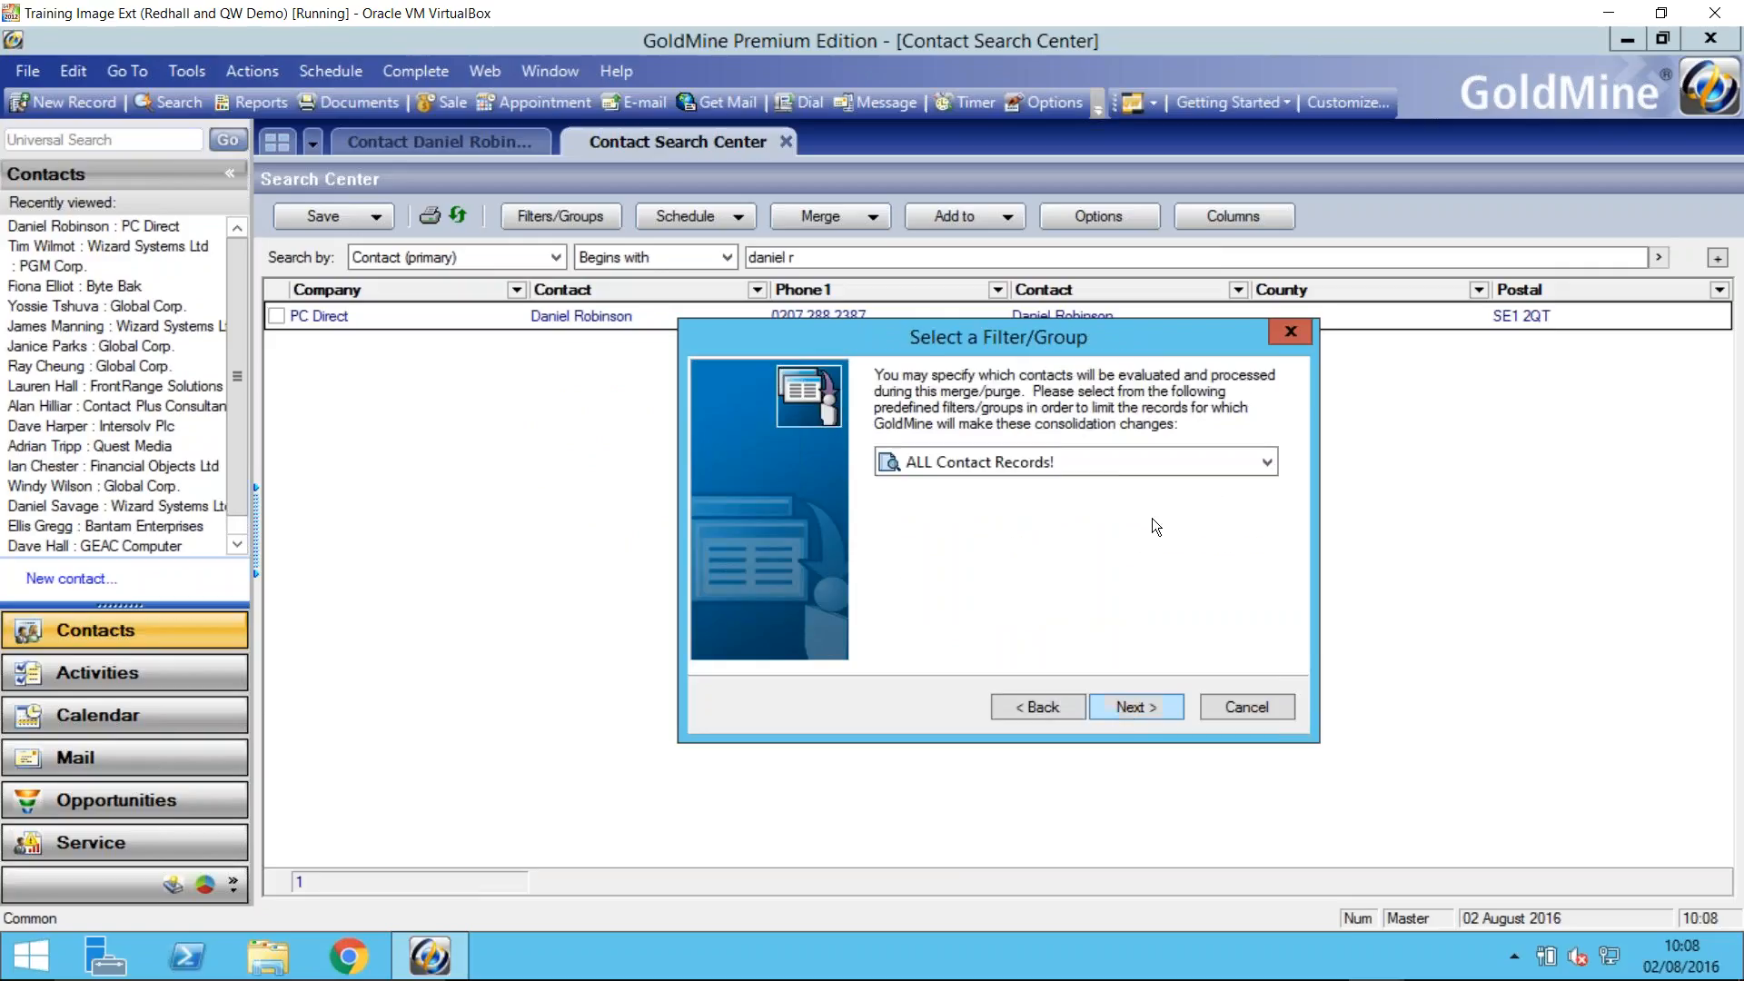
- Have the merge/purge evaluate ALL Contact Records! and continue to the criteria settings
click(1252, 460)
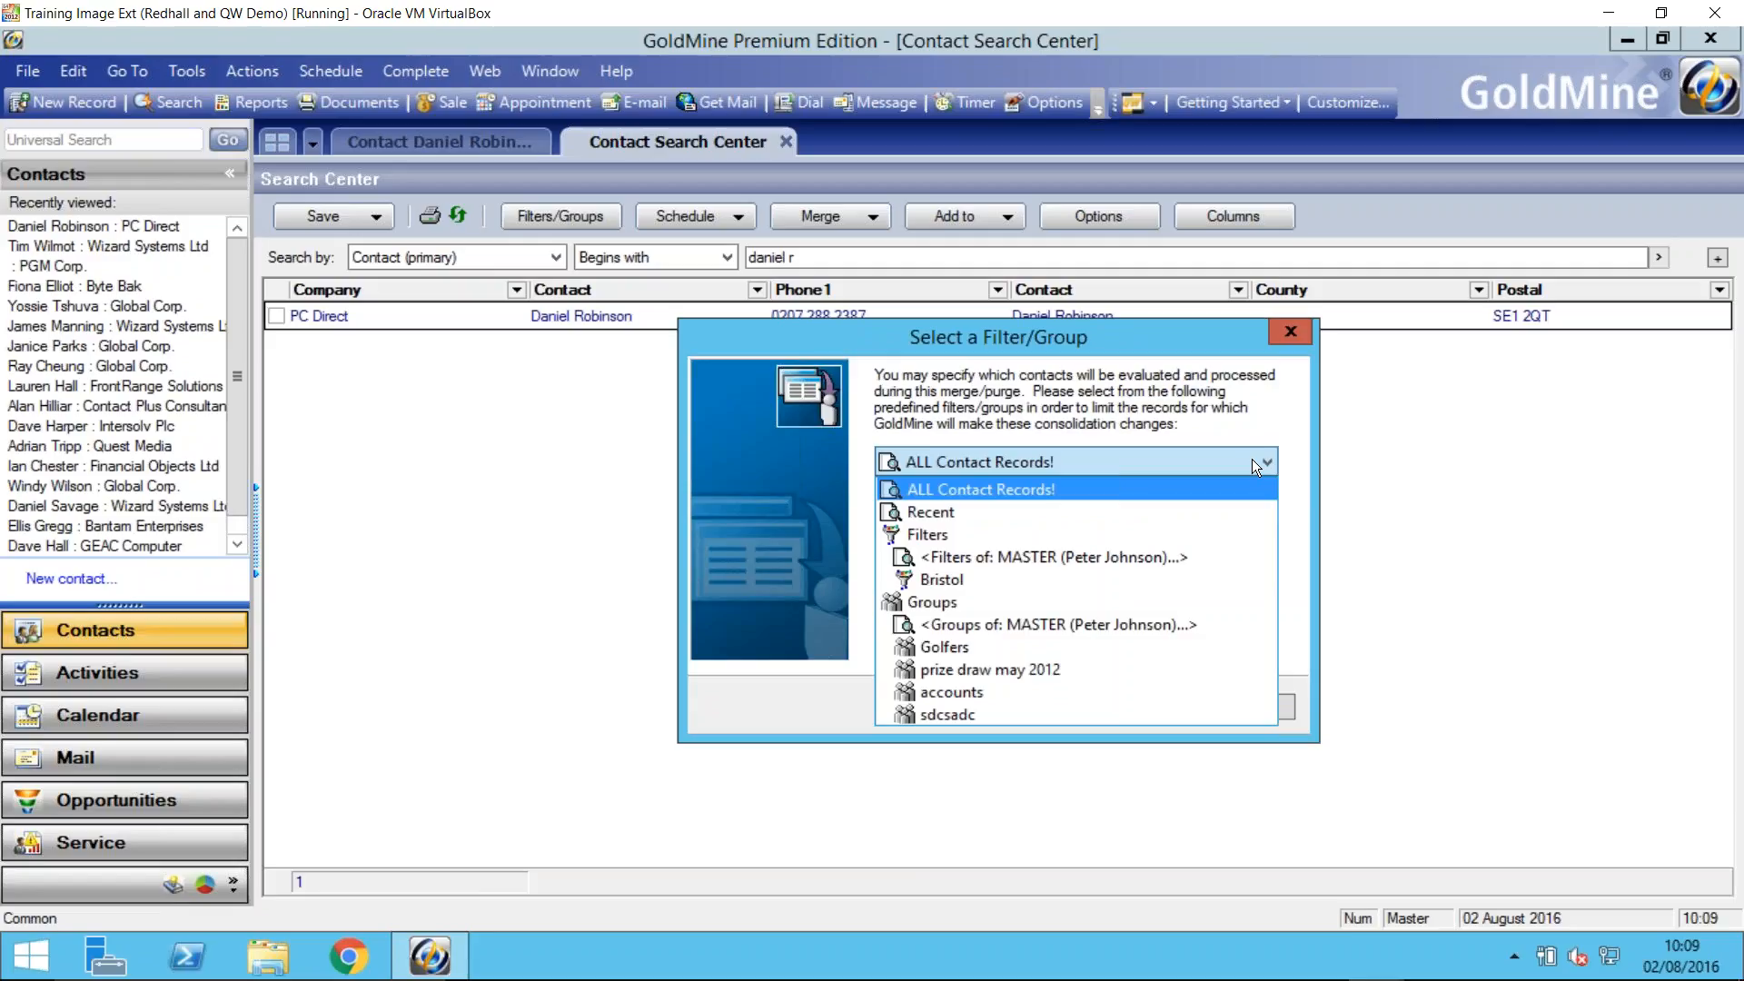
click(1198, 489)
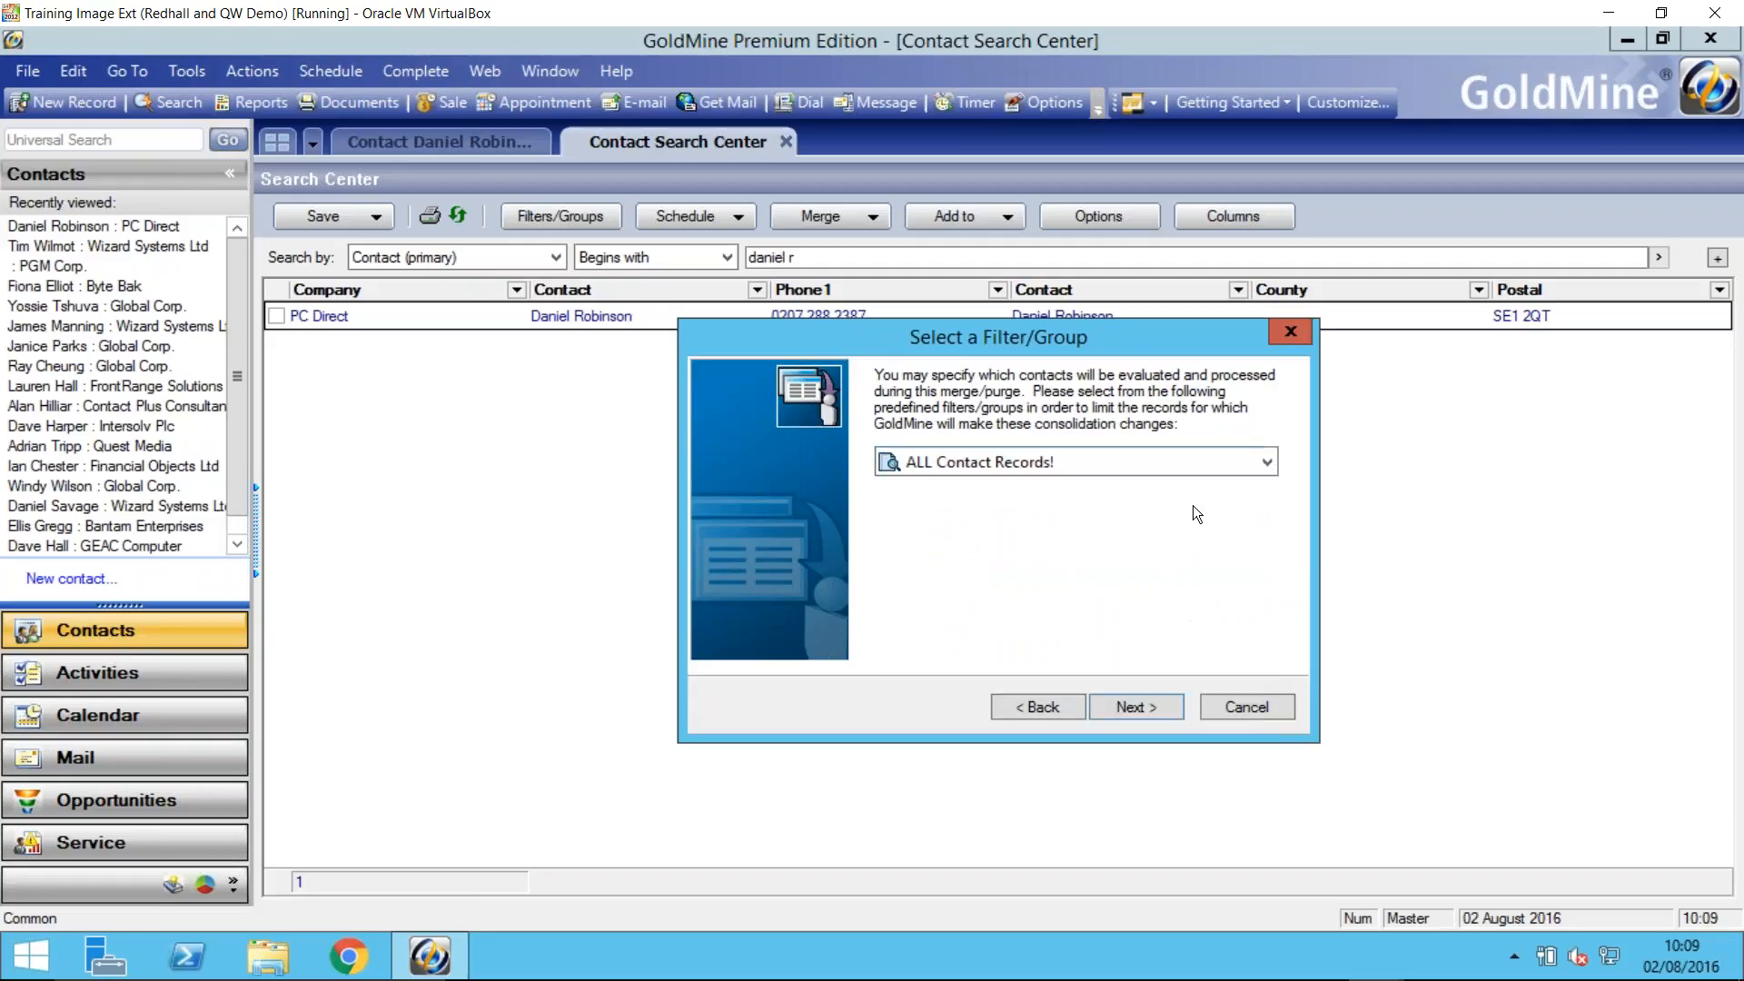
click(1150, 703)
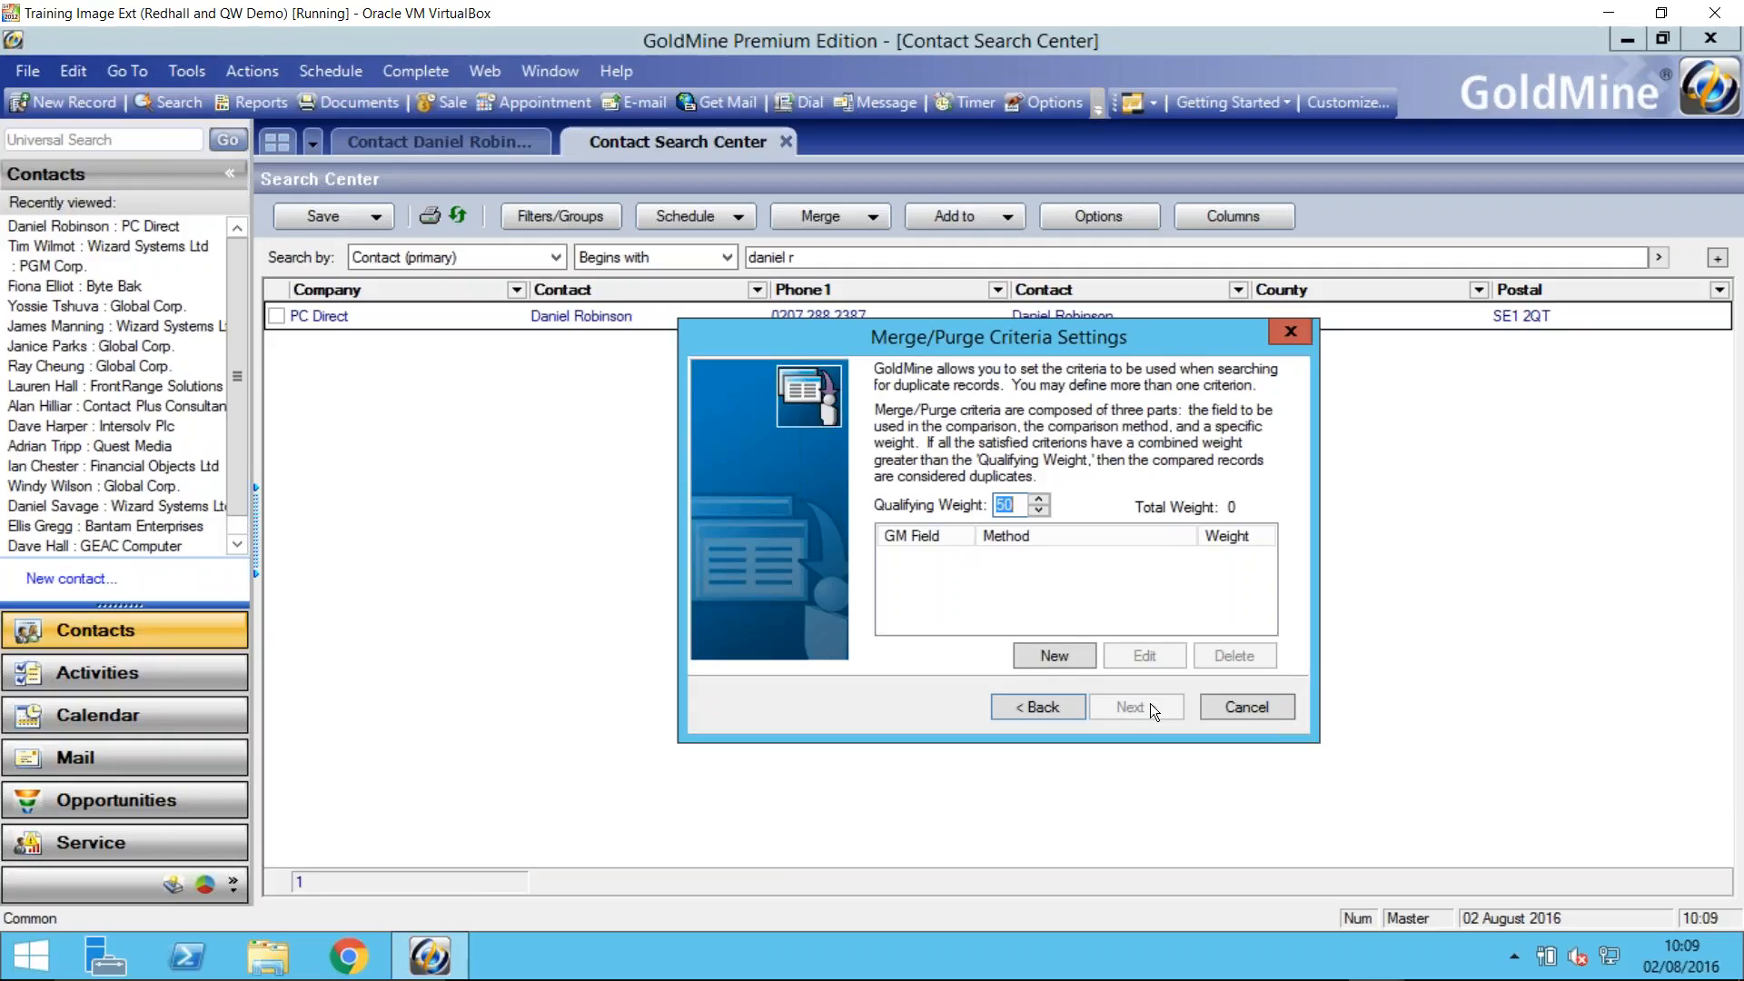
- Add a merge/purge criterion comparing the Company field by its 1st n-Characters, with a weight of 25
click(1023, 505)
click(1055, 658)
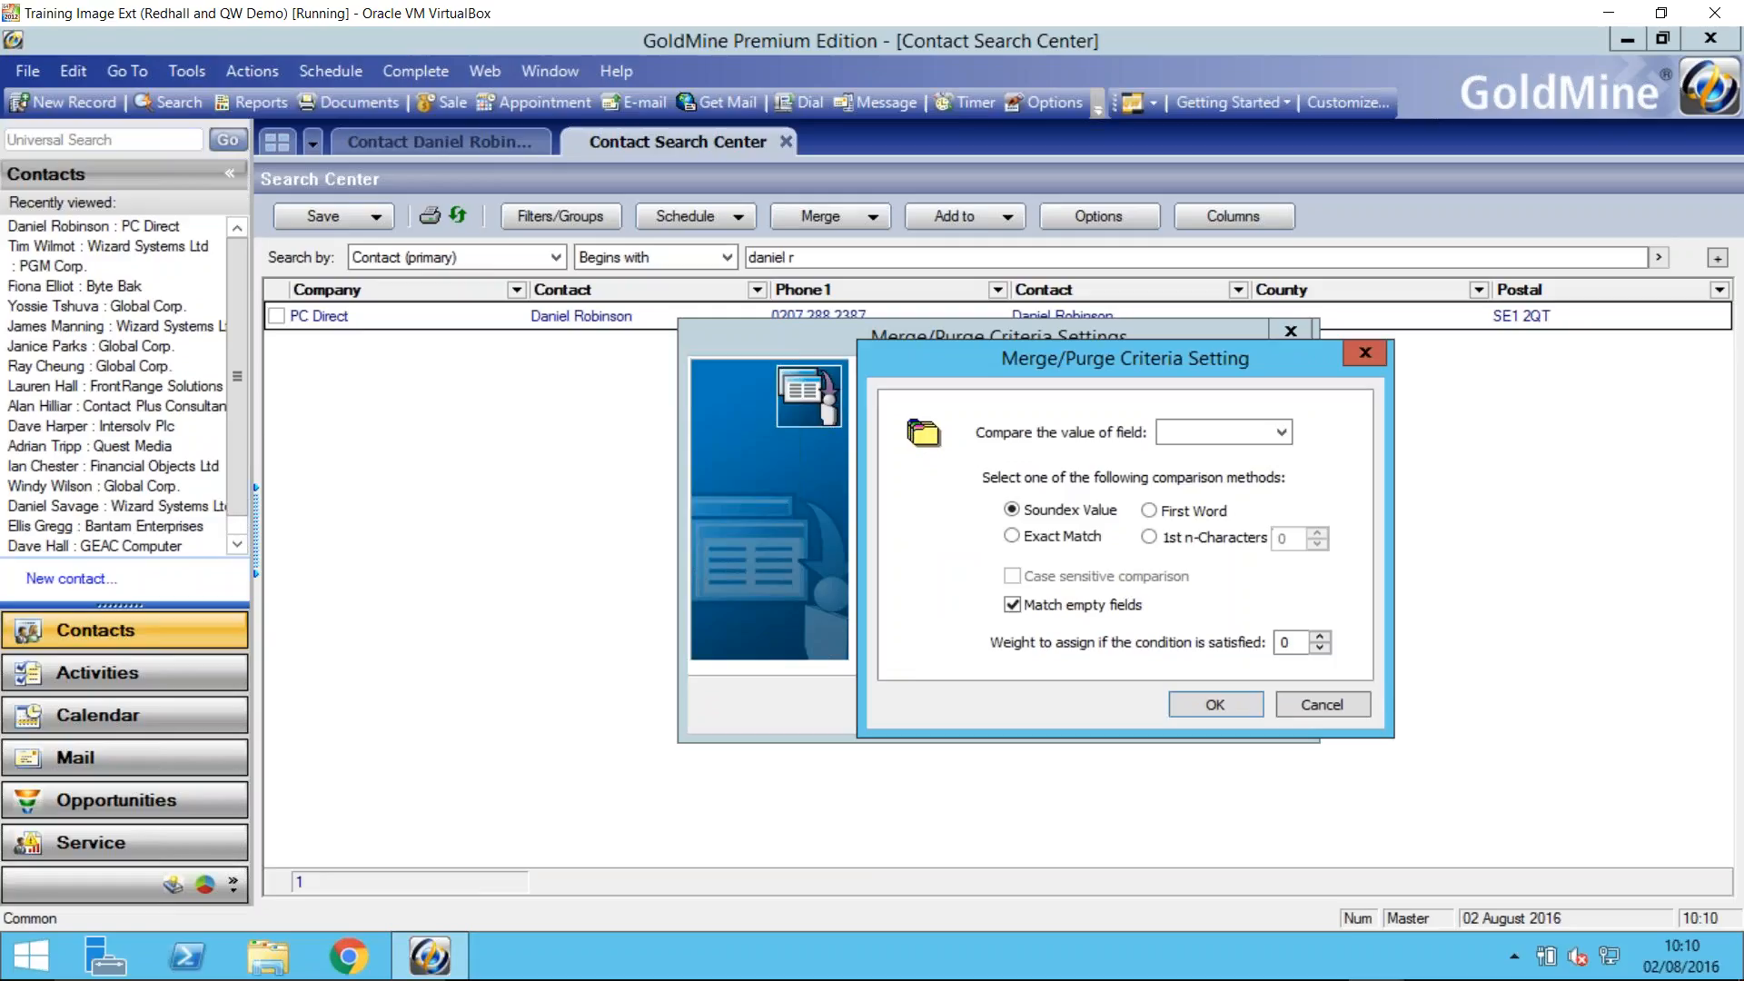
click(1282, 433)
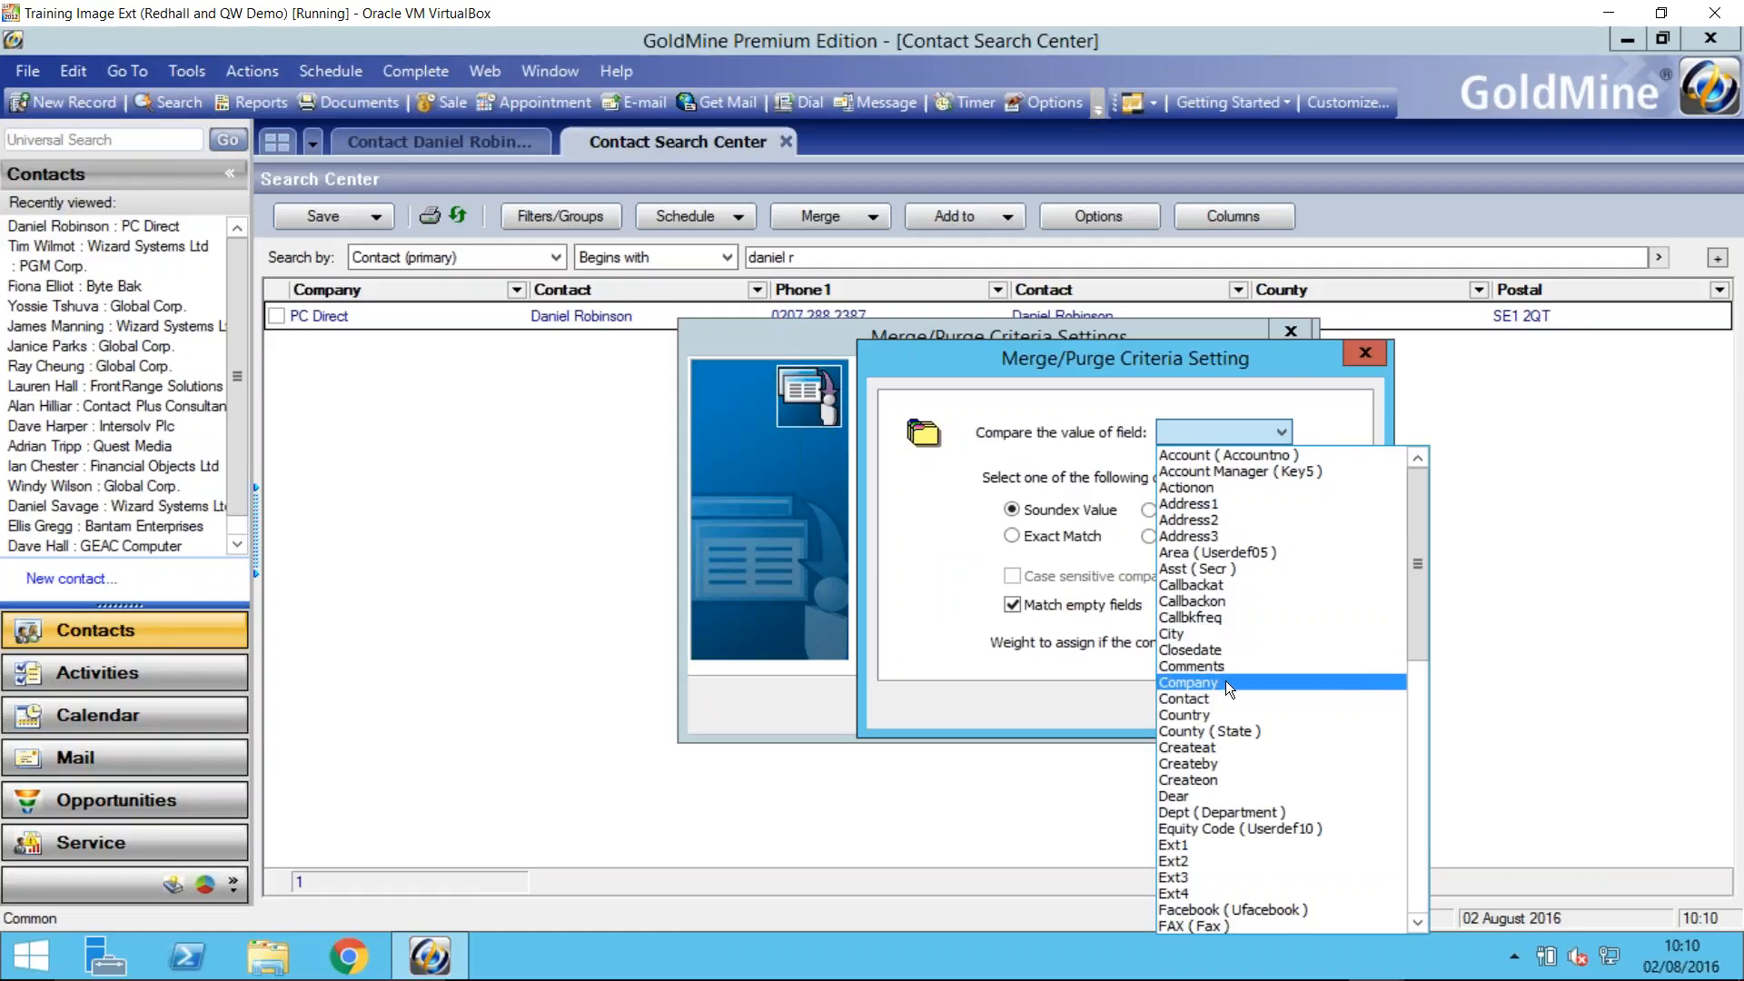
click(1190, 682)
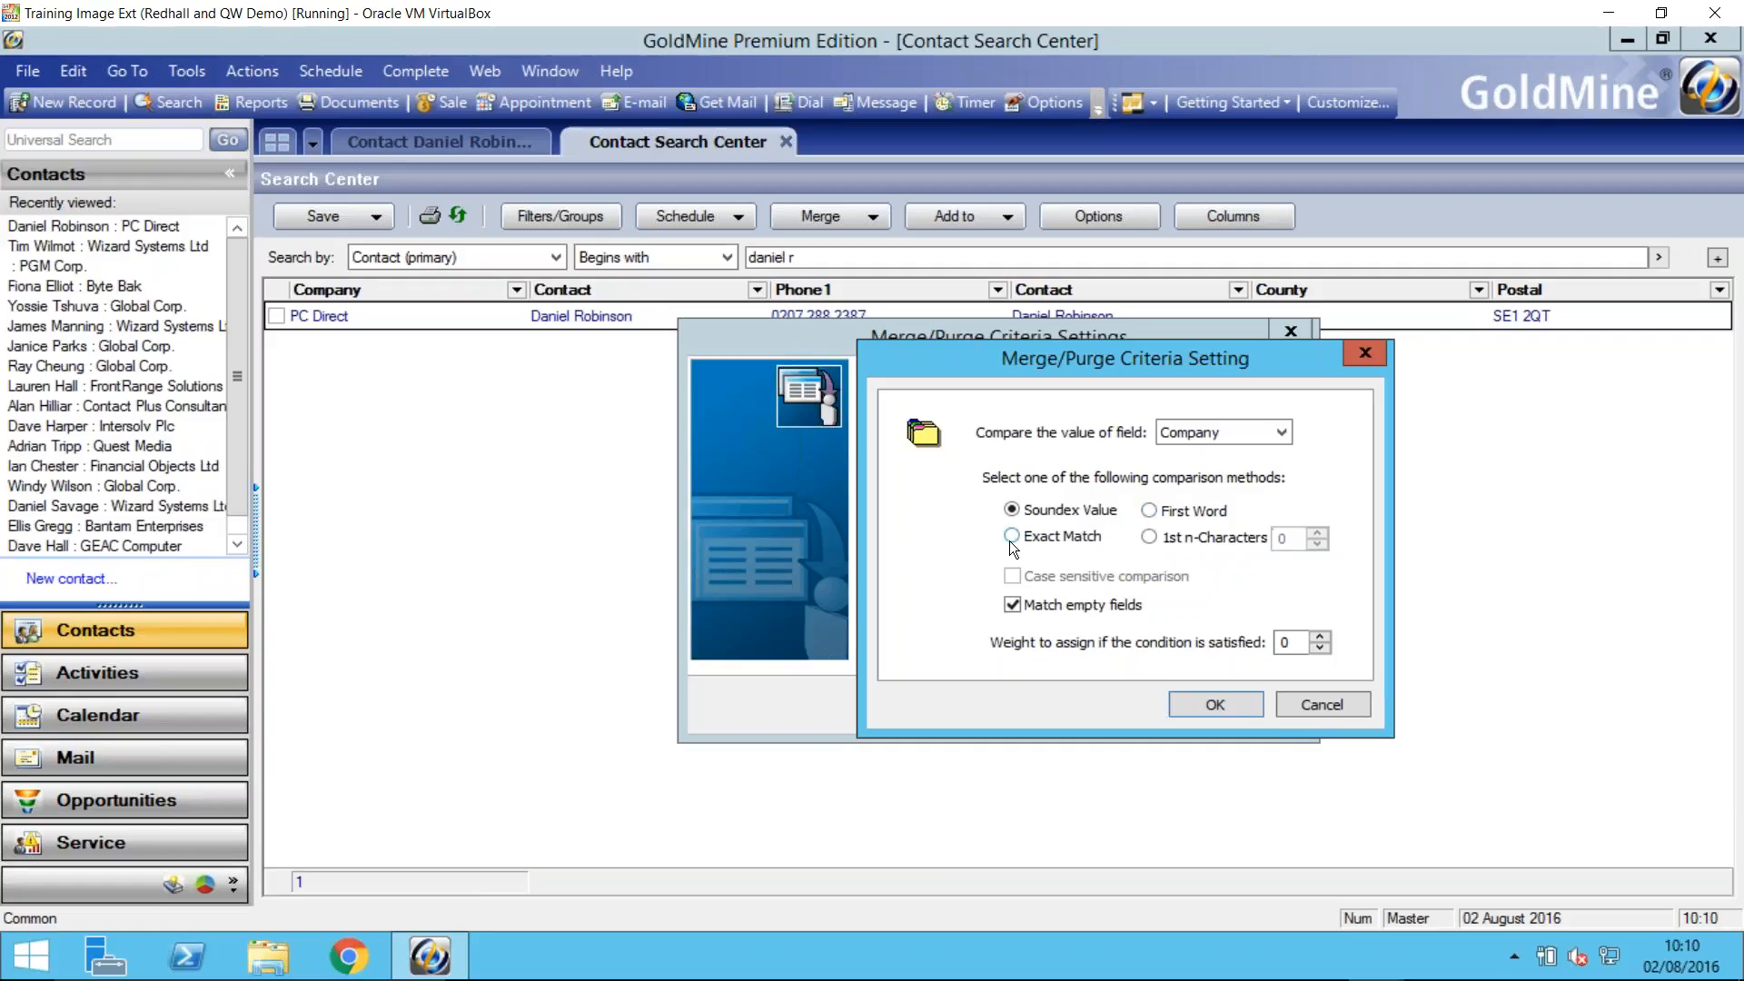
click(1146, 537)
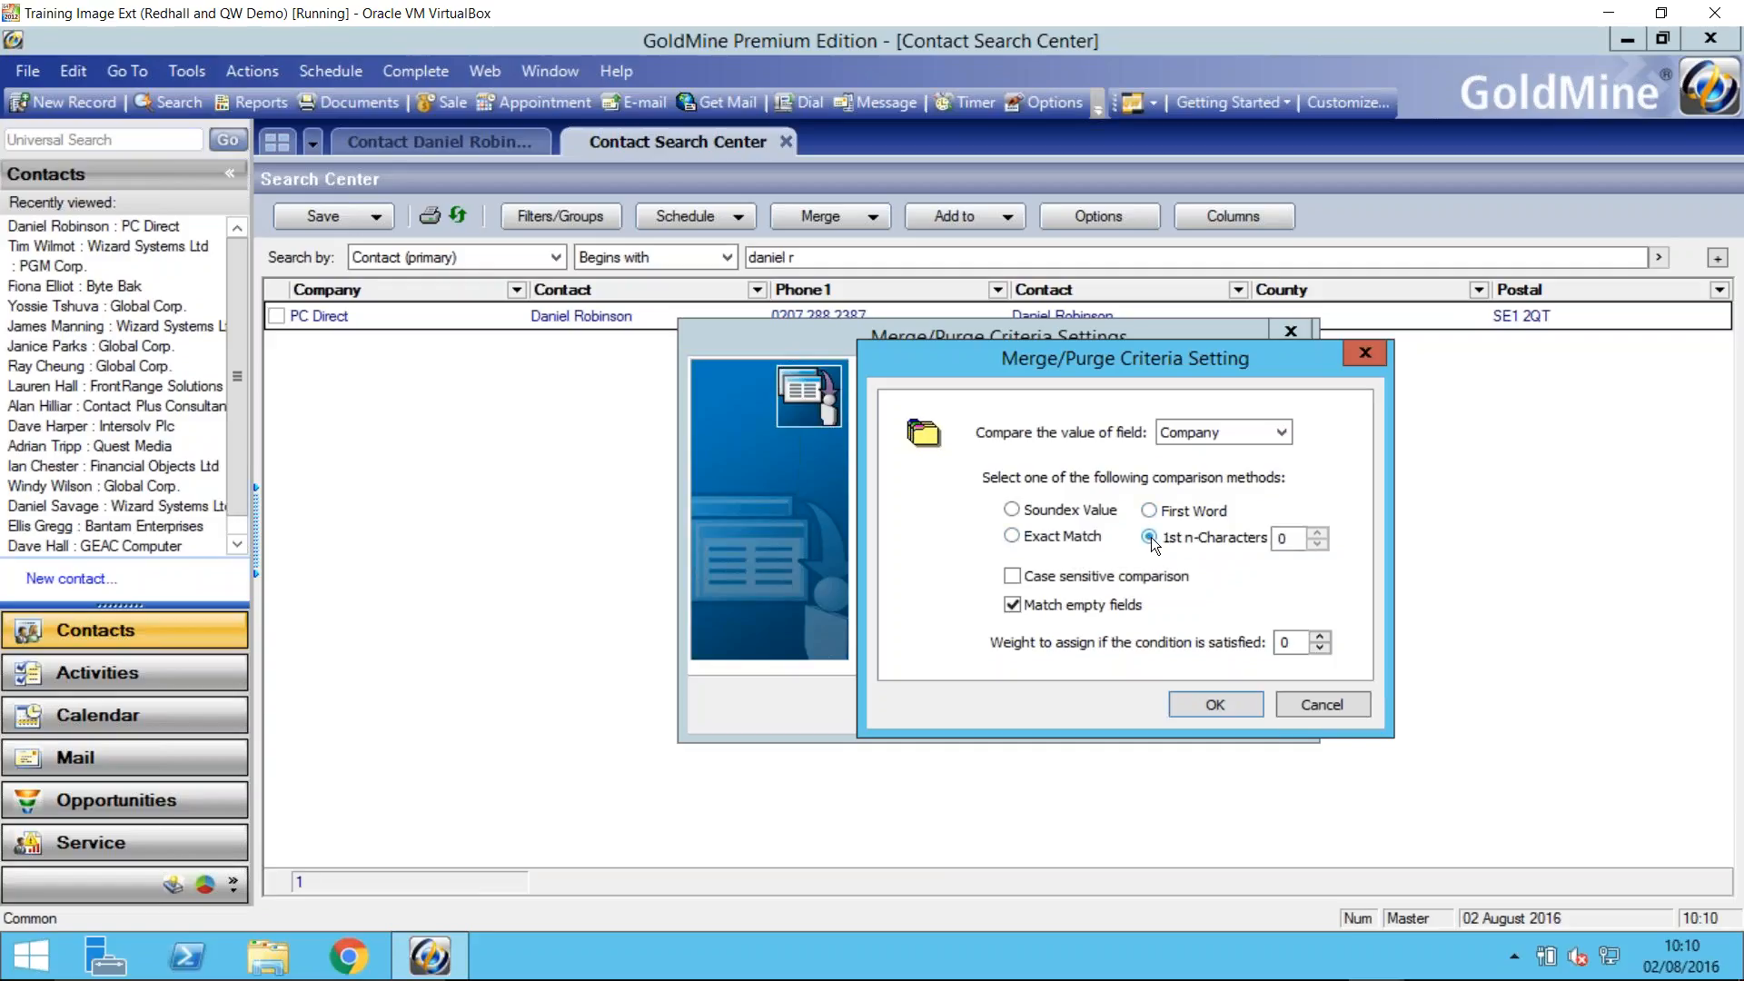
double_click(1273, 539)
text(25)
drag(1298, 644, 1272, 643)
click(1235, 705)
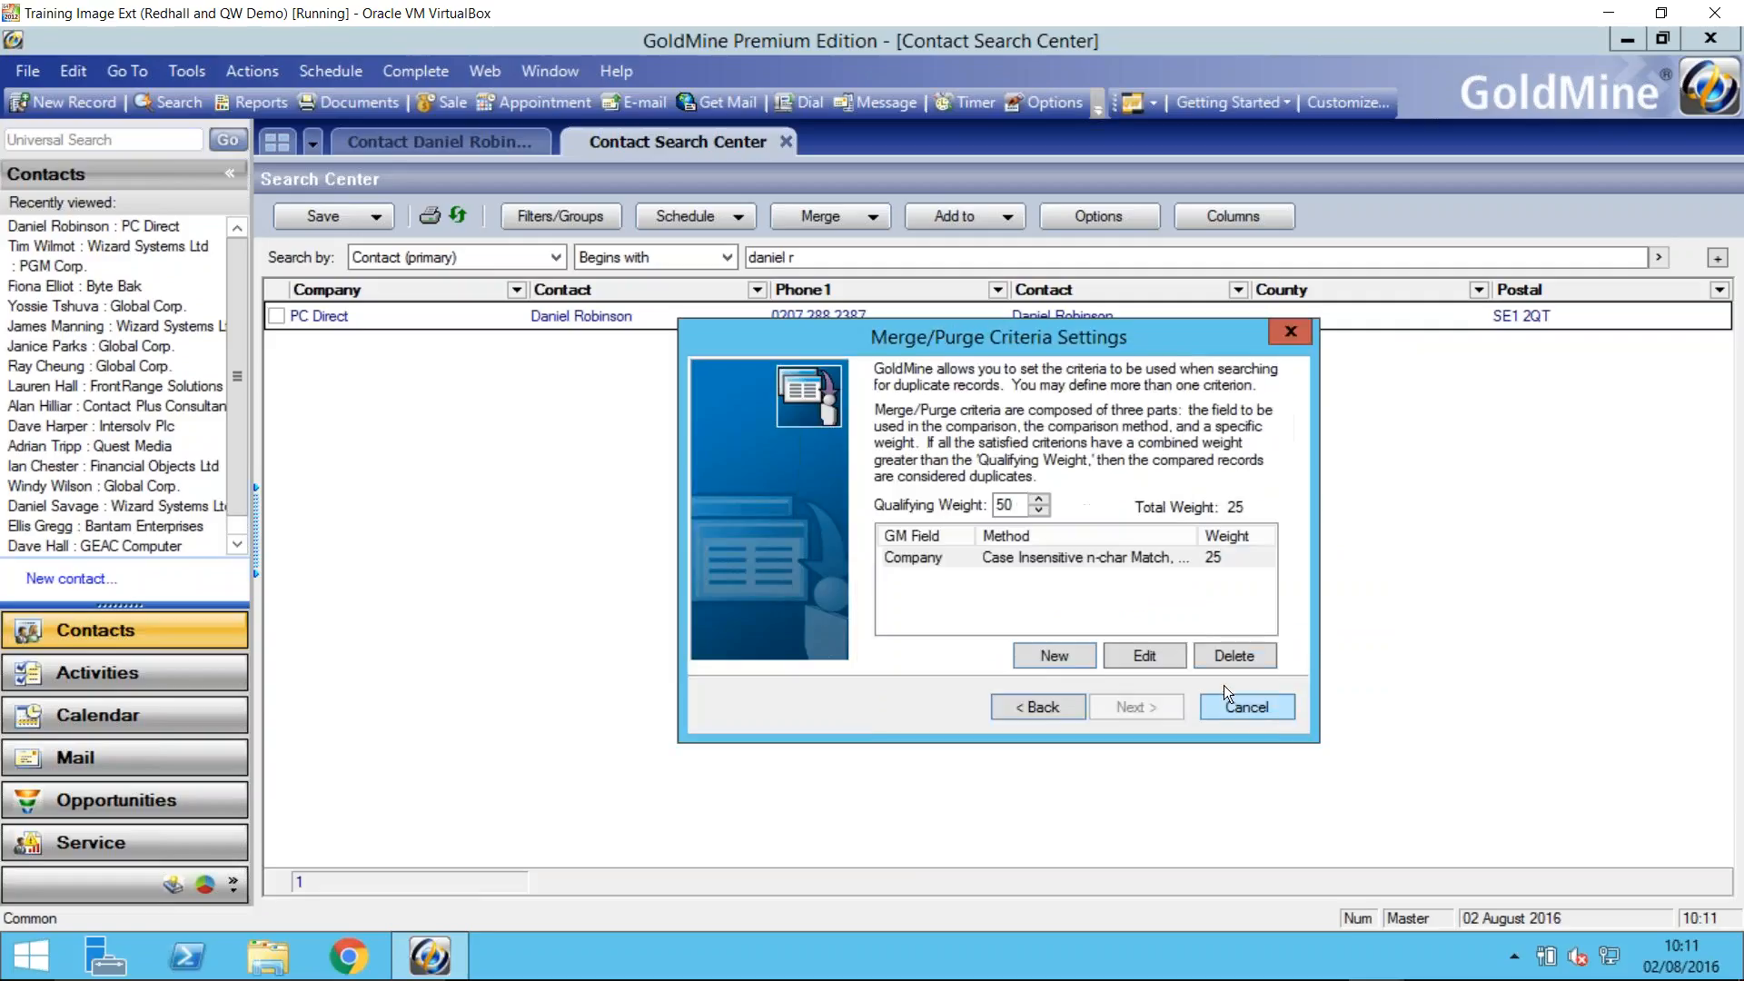
- Add a second criterion comparing the Contact field by Soundex Value, with a weight of 25
click(1074, 655)
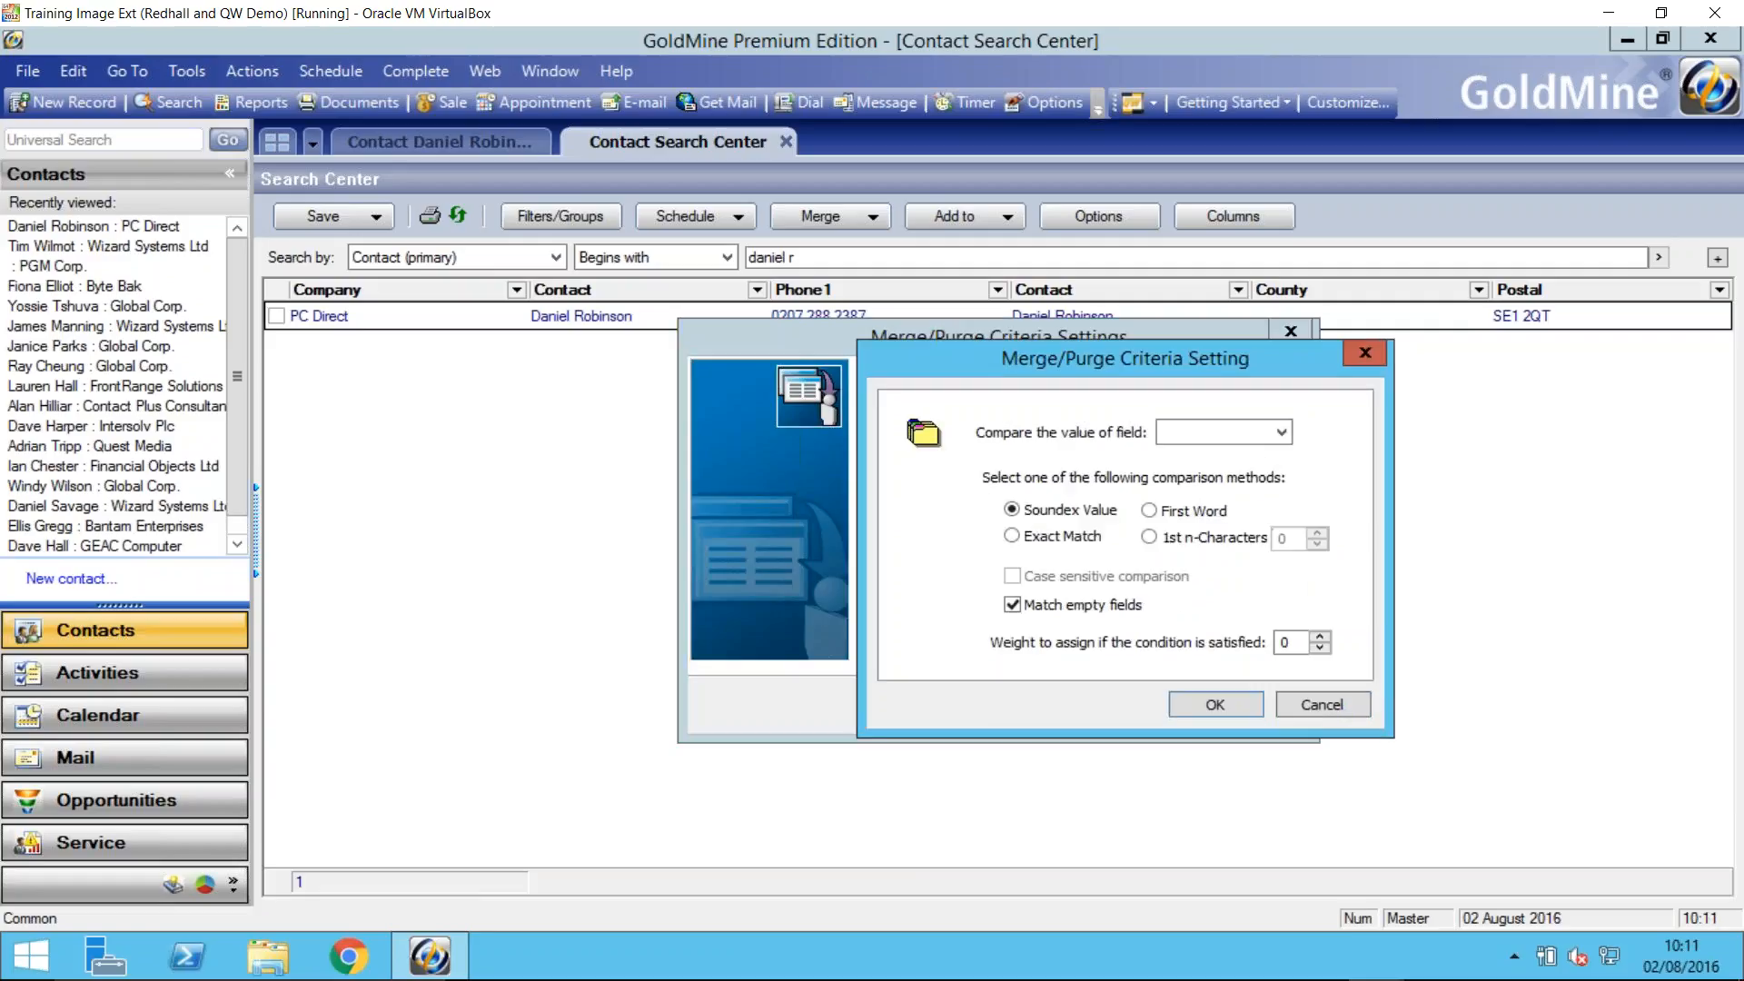
click(1279, 433)
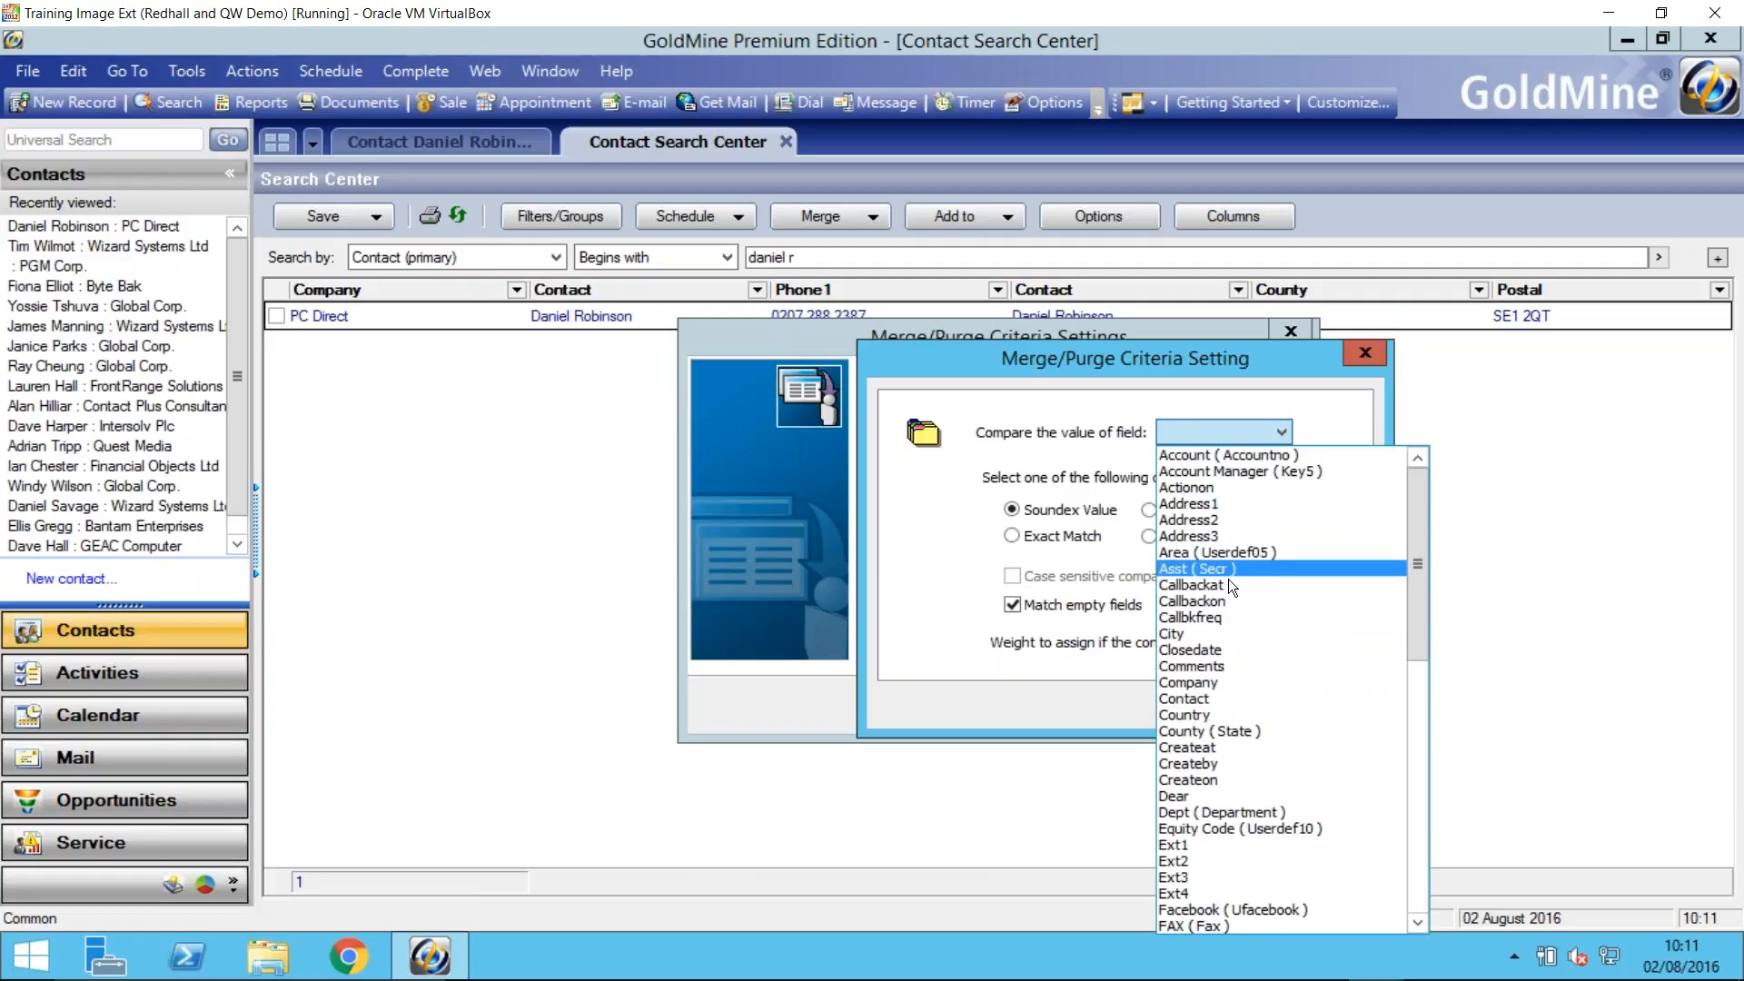
click(1201, 699)
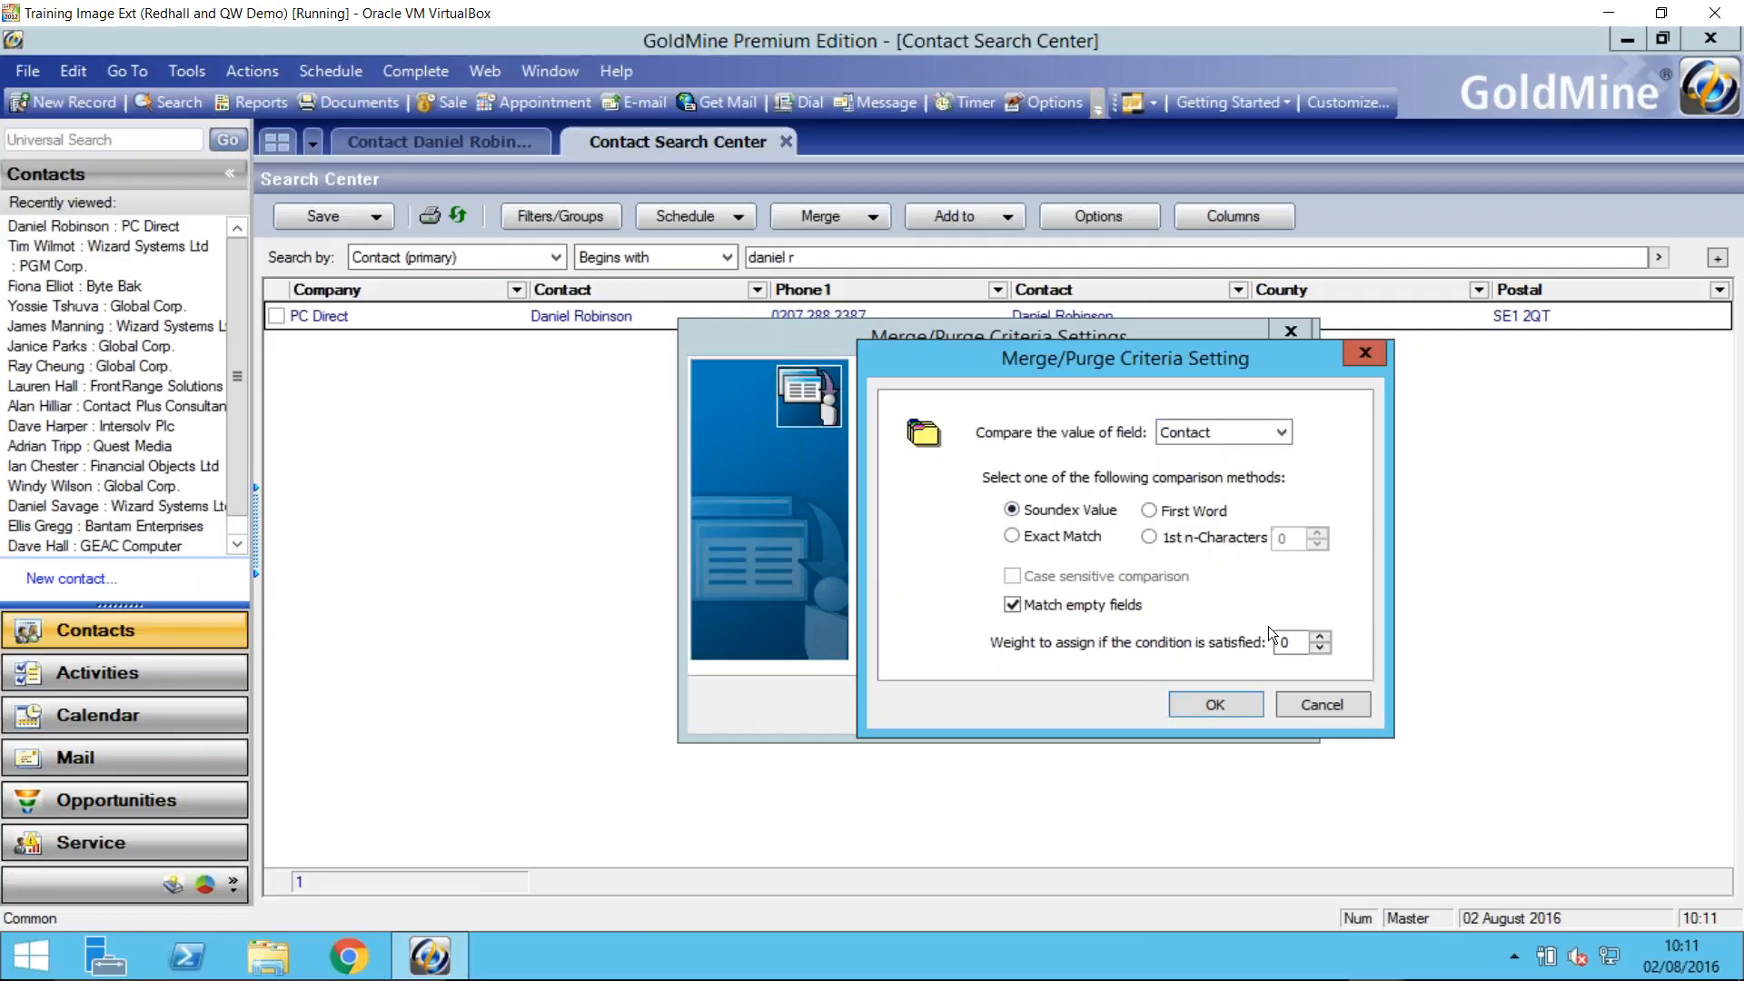
drag(1298, 638, 1272, 642)
text(25)
click(1246, 703)
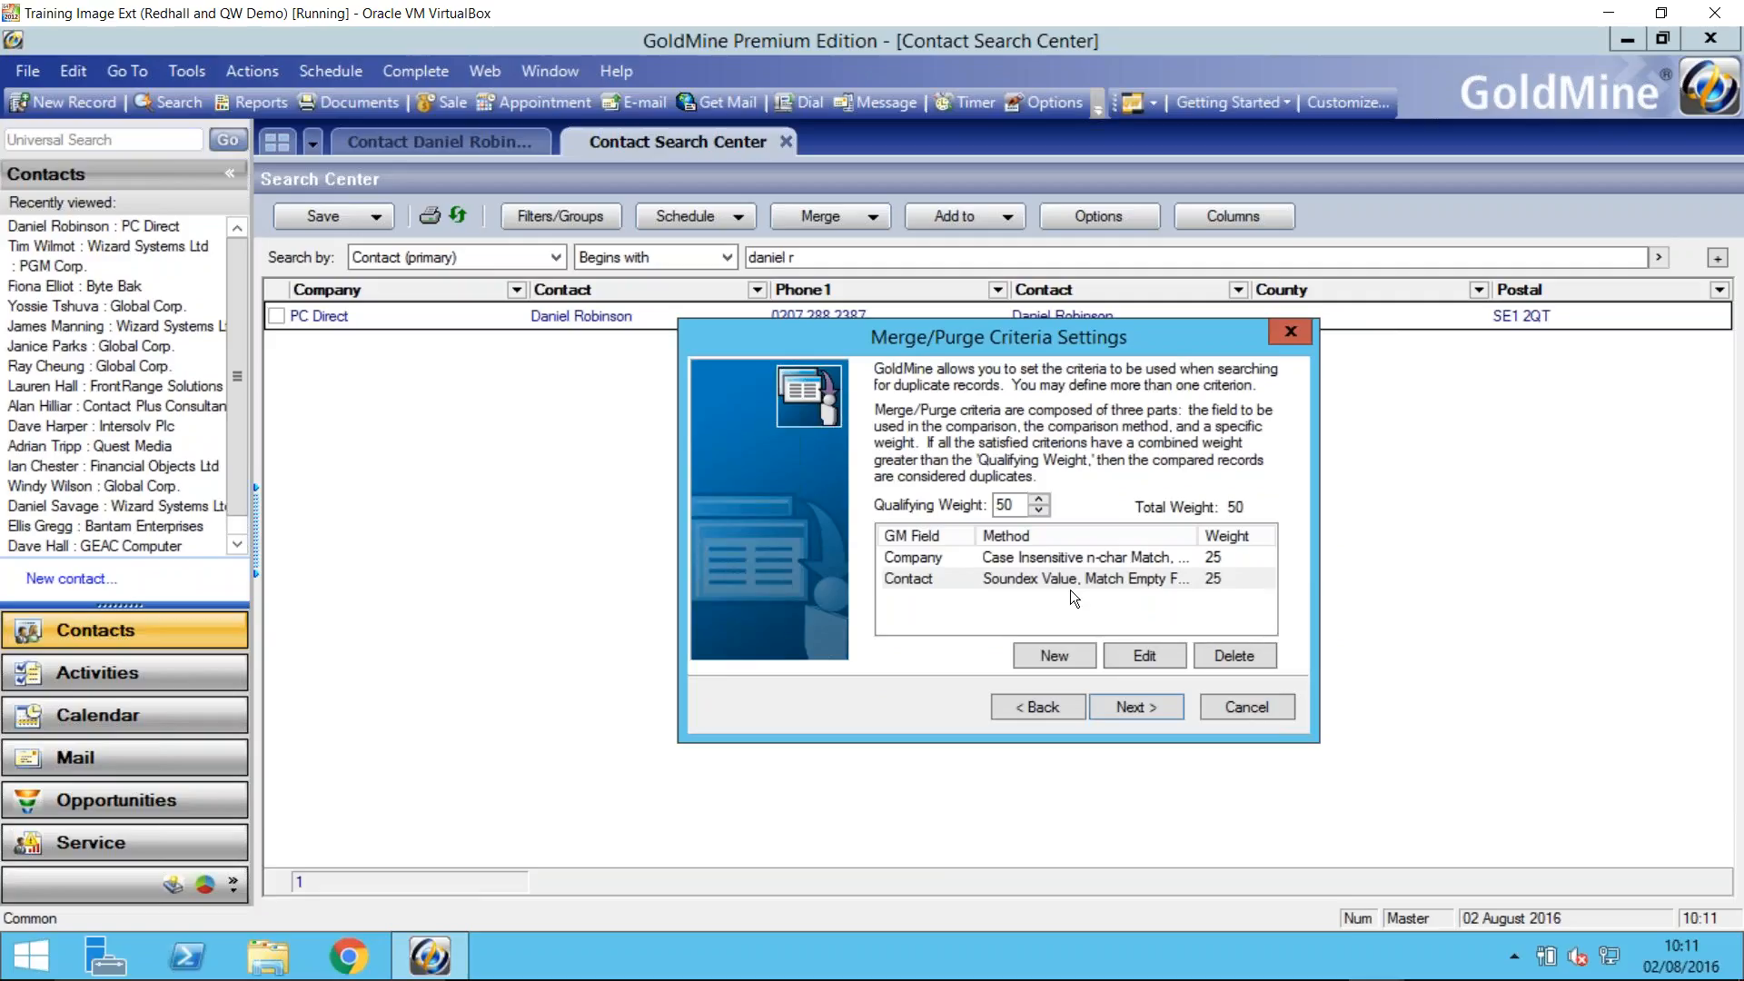
- Accept keeping the record created first as the merge method and deleting the duplicate record as the purge method
click(1141, 706)
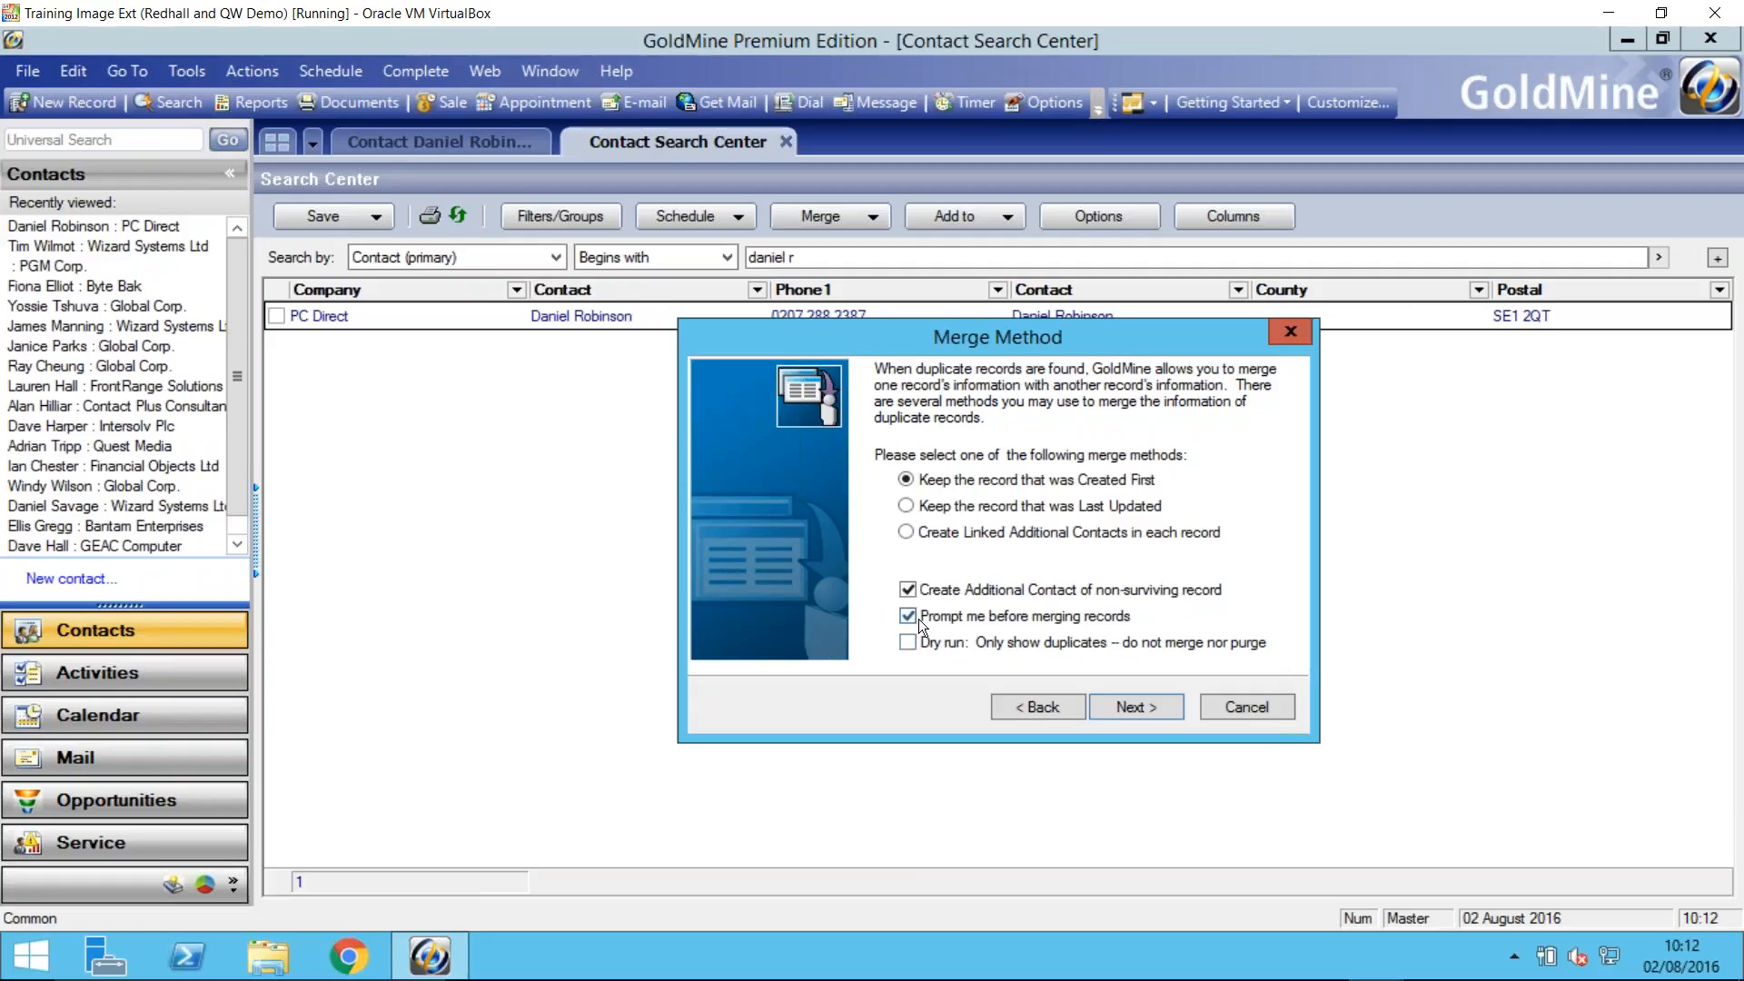
click(1135, 707)
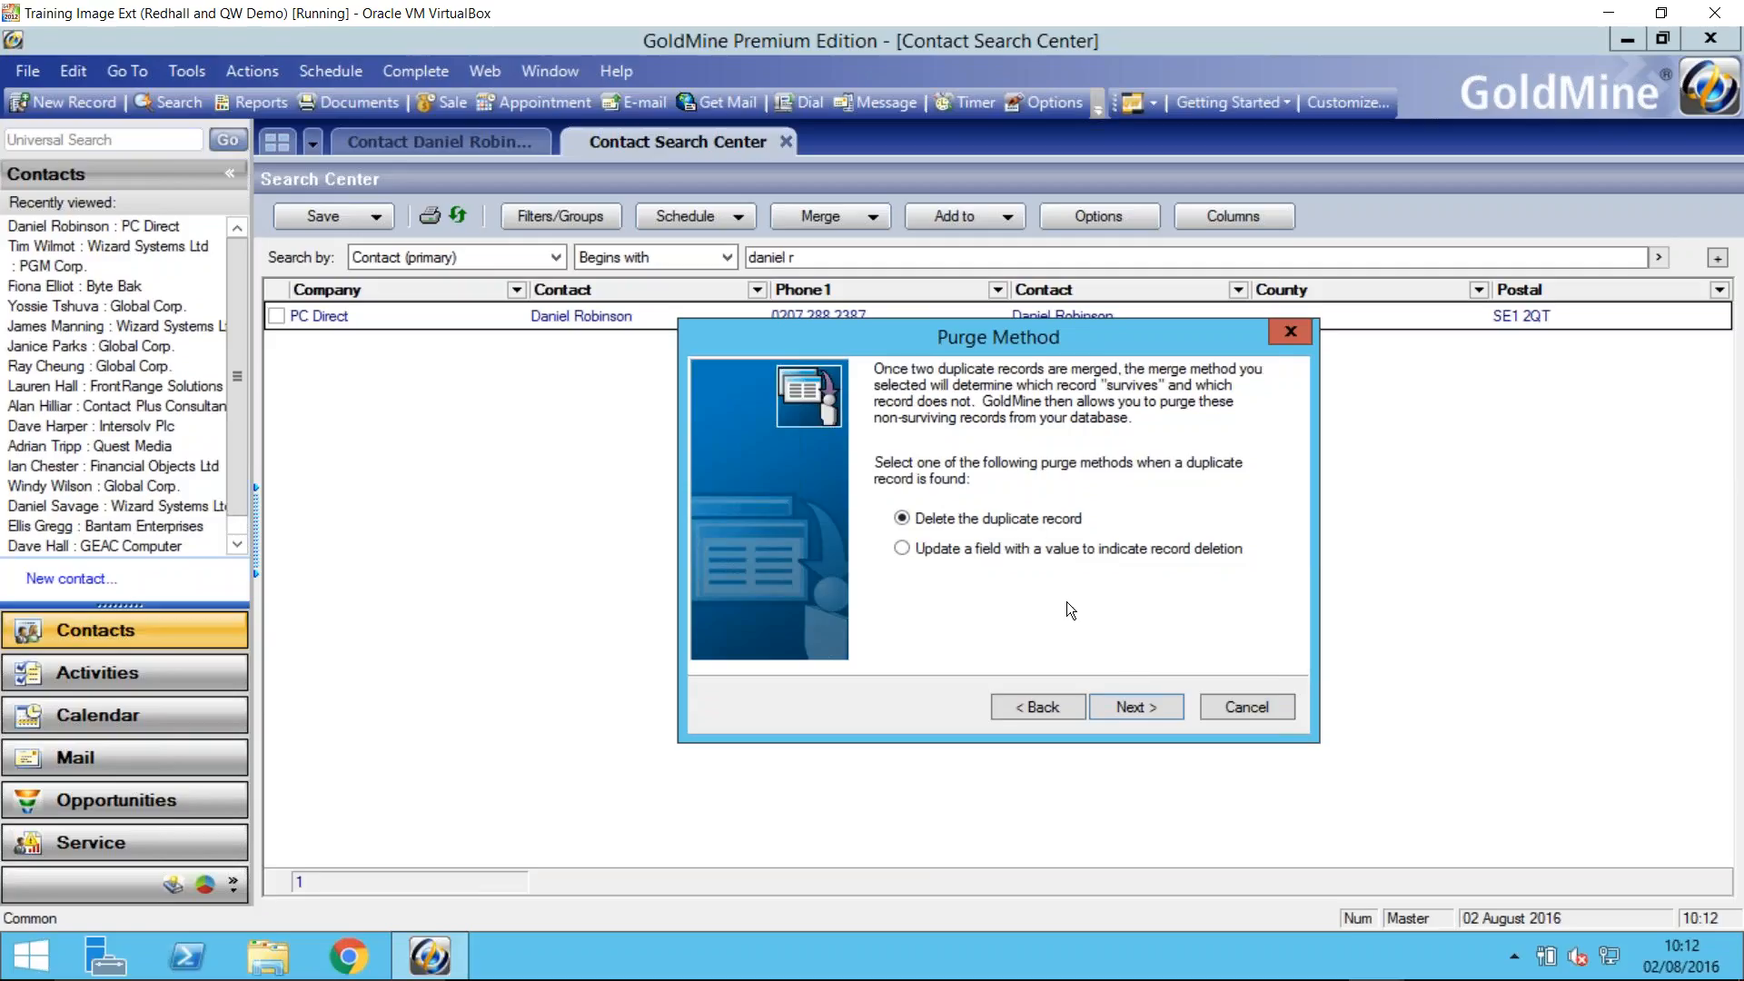
click(1135, 711)
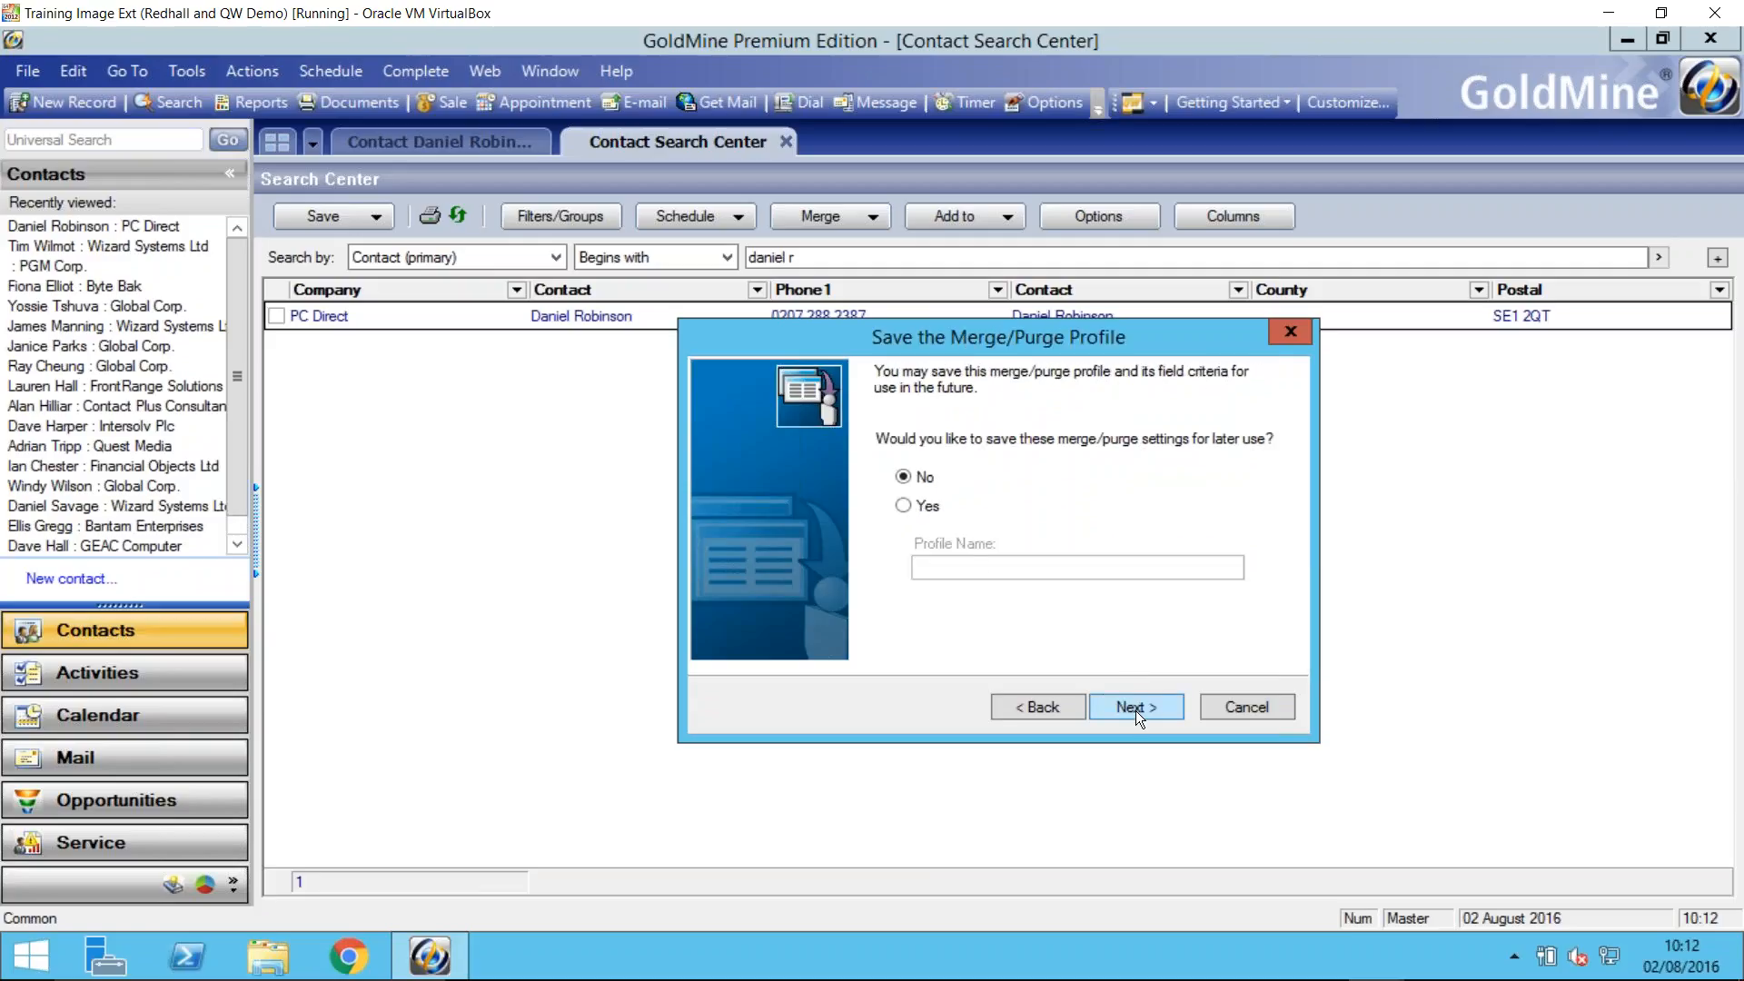
- Choose to save the merge/purge settings under the profile name Contact Merge, and cancel the wizard without running the merge
click(903, 506)
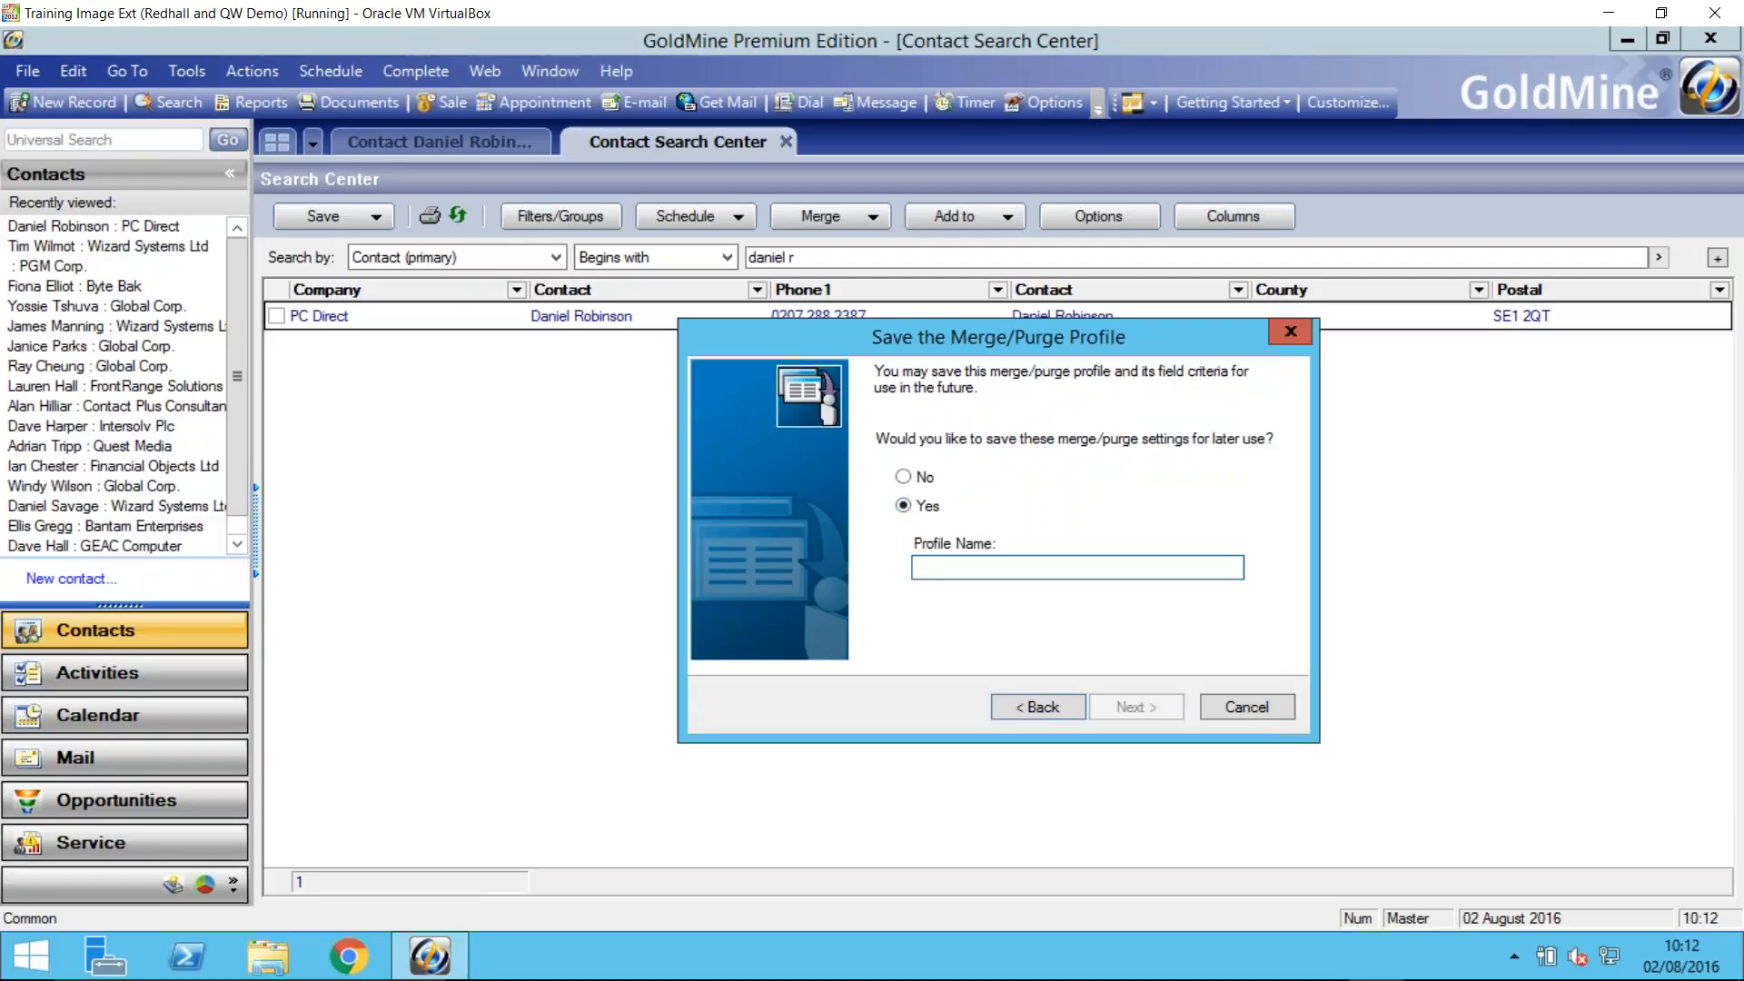
text(Con)
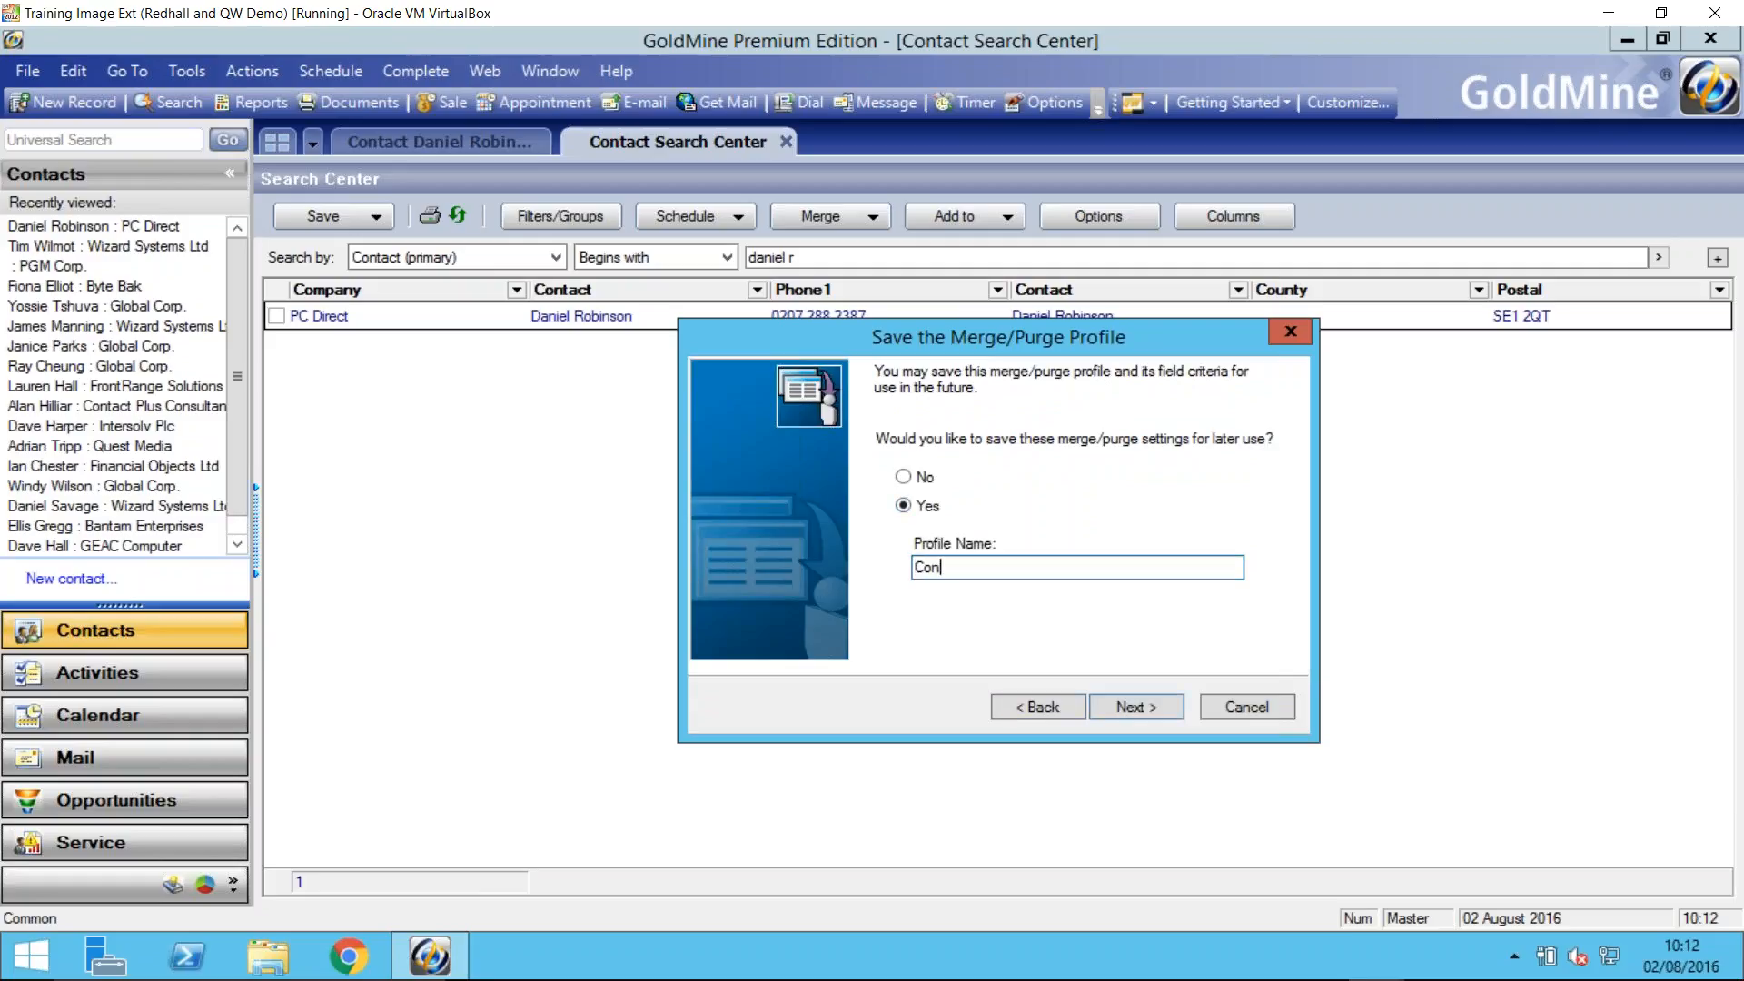
text(tact Merge)
click(1146, 710)
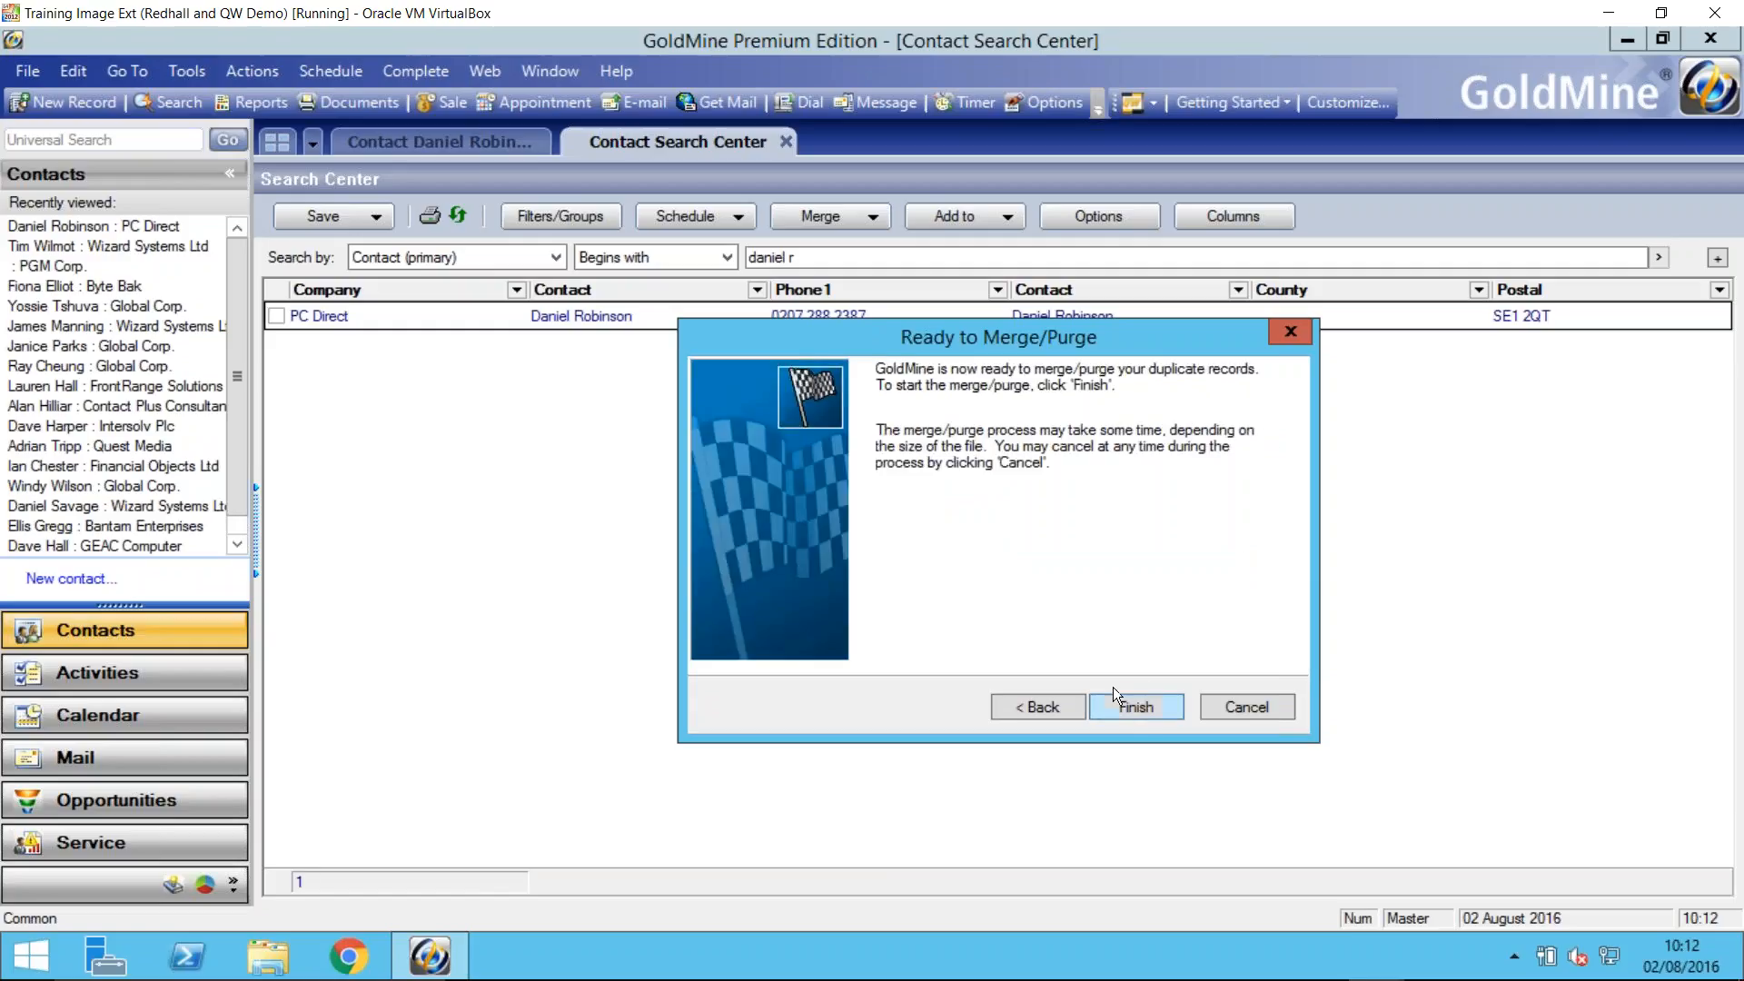
click(1242, 705)
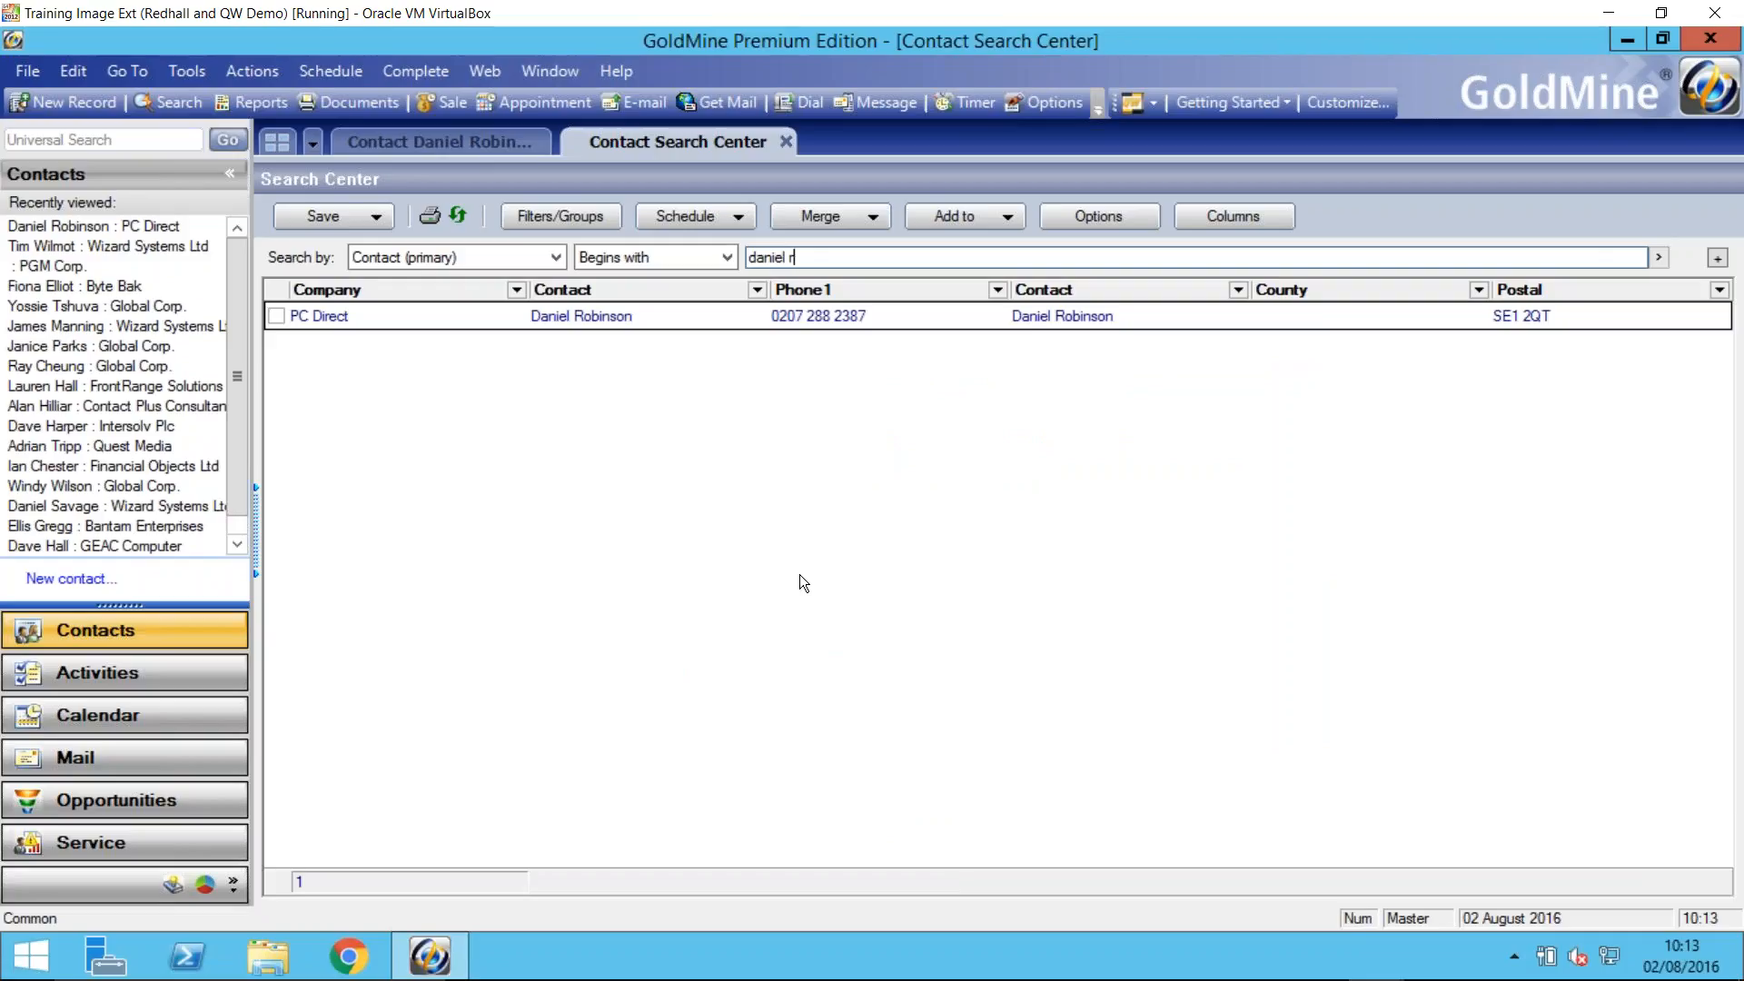
- Open the New Record form to examine its duplicate checking options, and cancel it
click(73, 106)
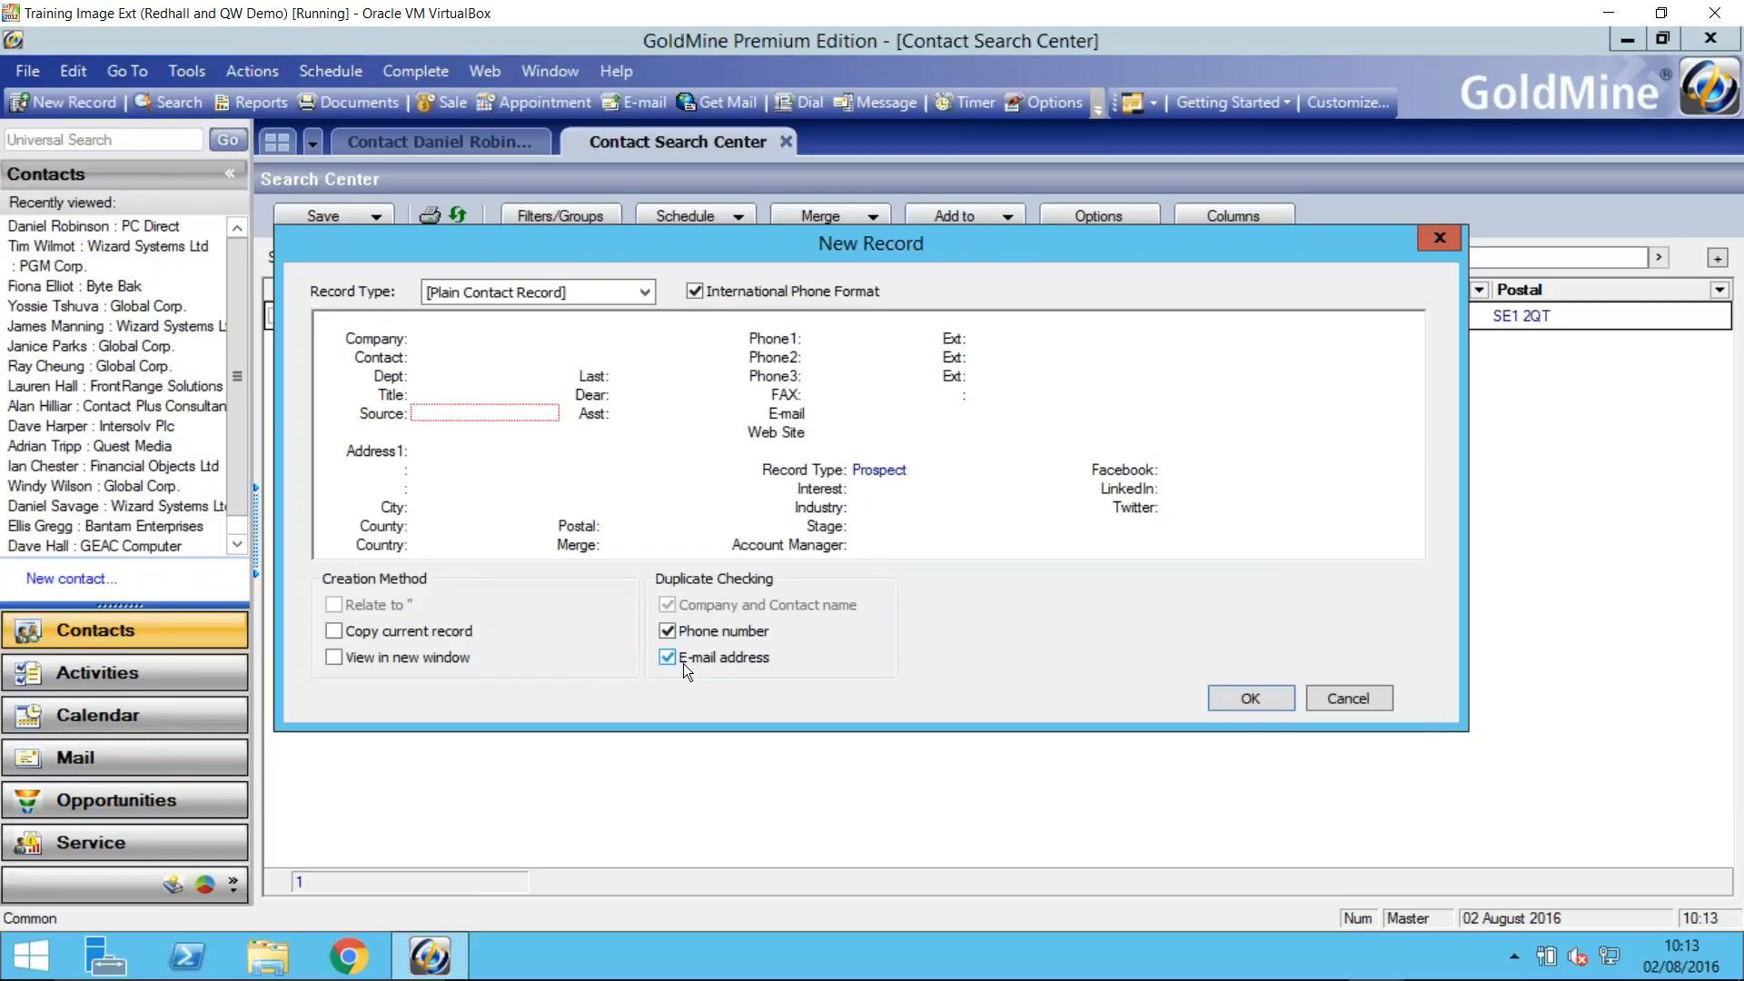
click(1350, 701)
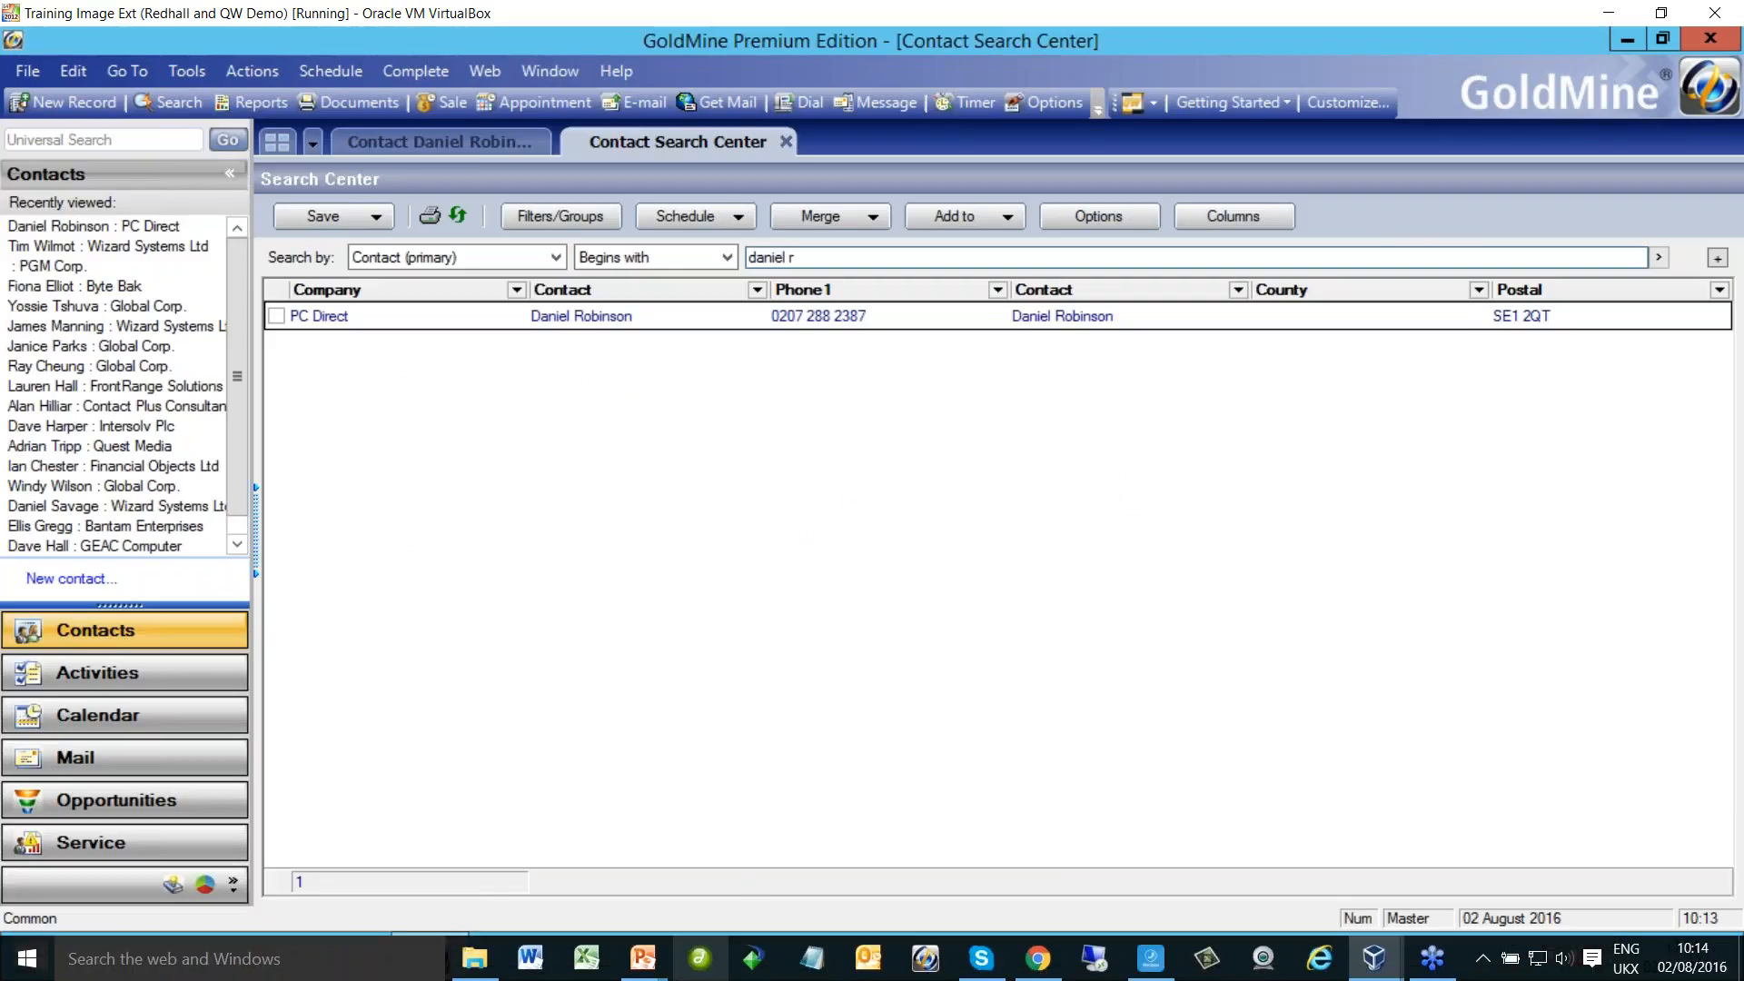
- Switch to the PowerPoint slide show at the Live Demonstration slide
mouse_move(644, 974)
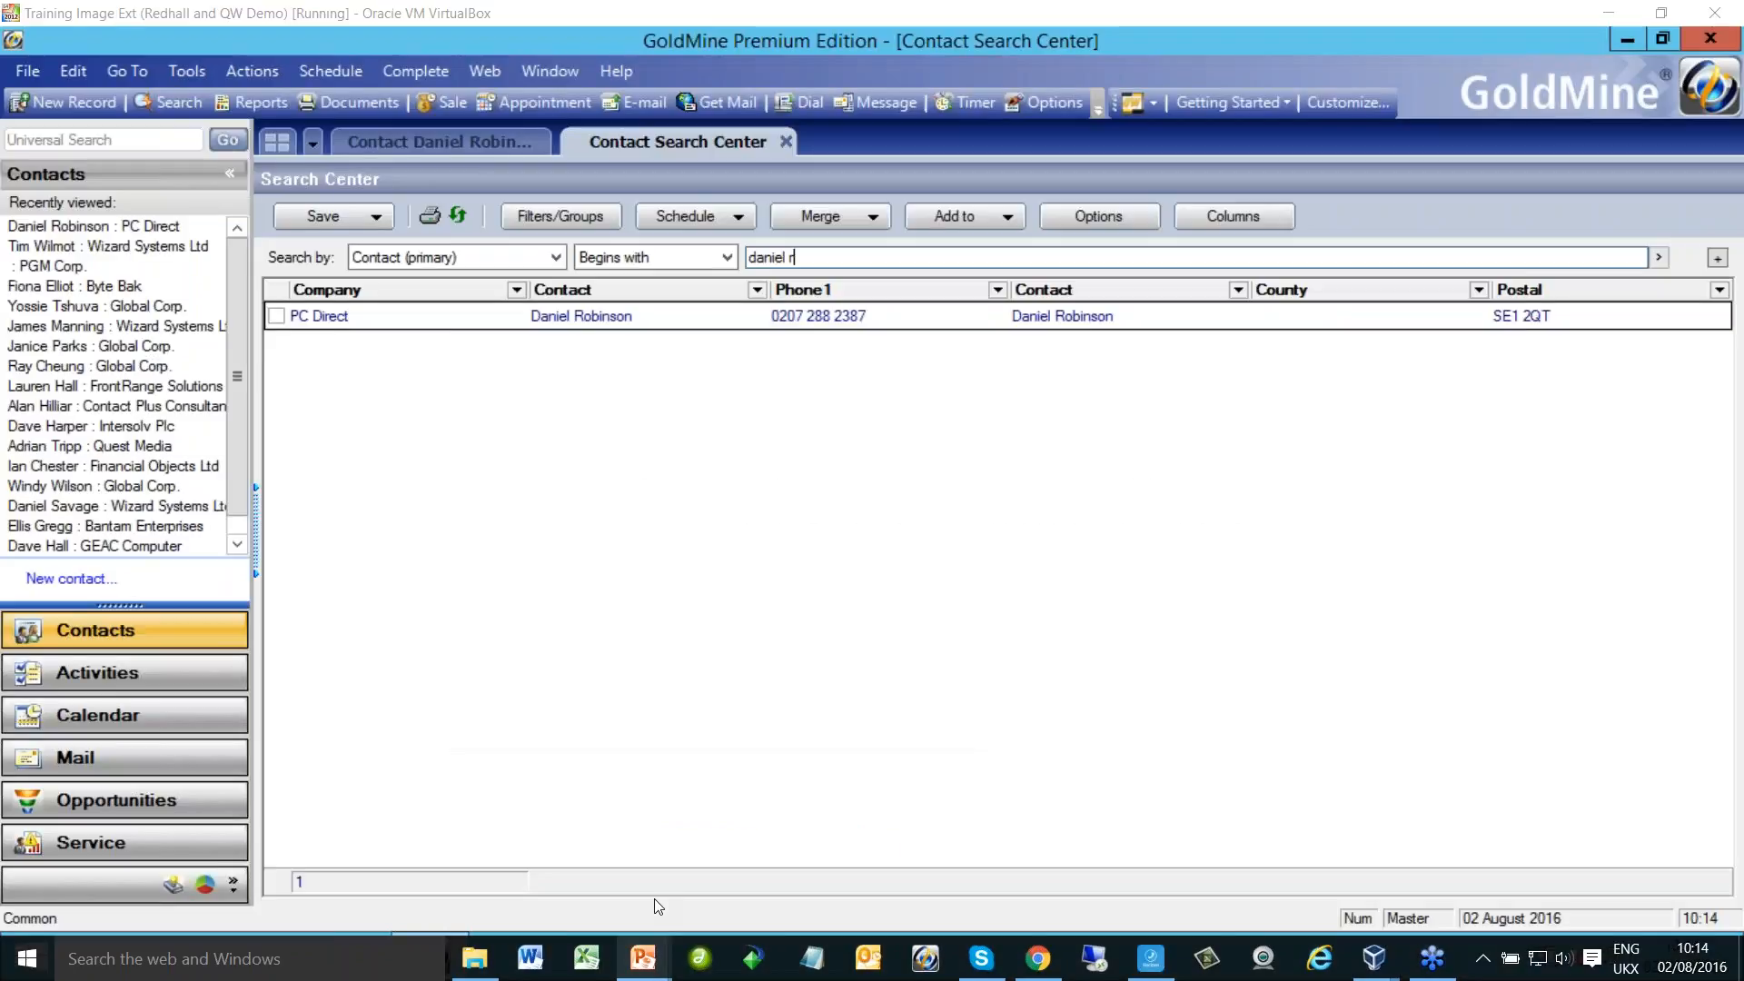
click(654, 907)
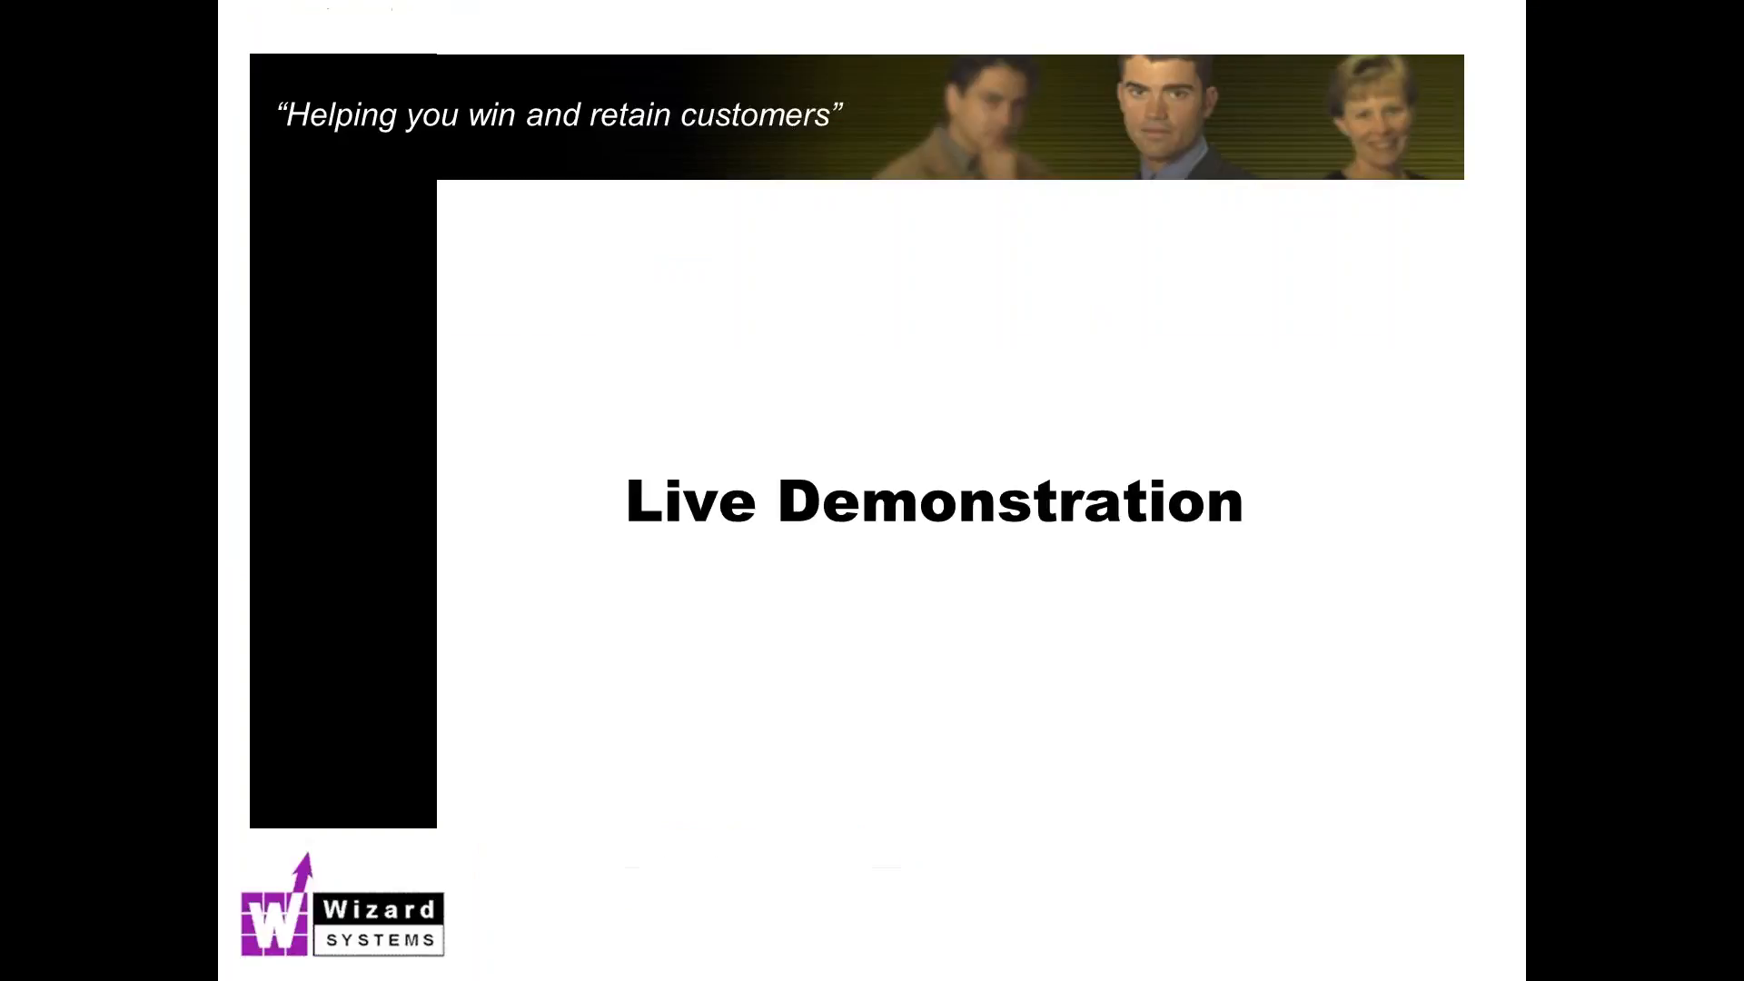